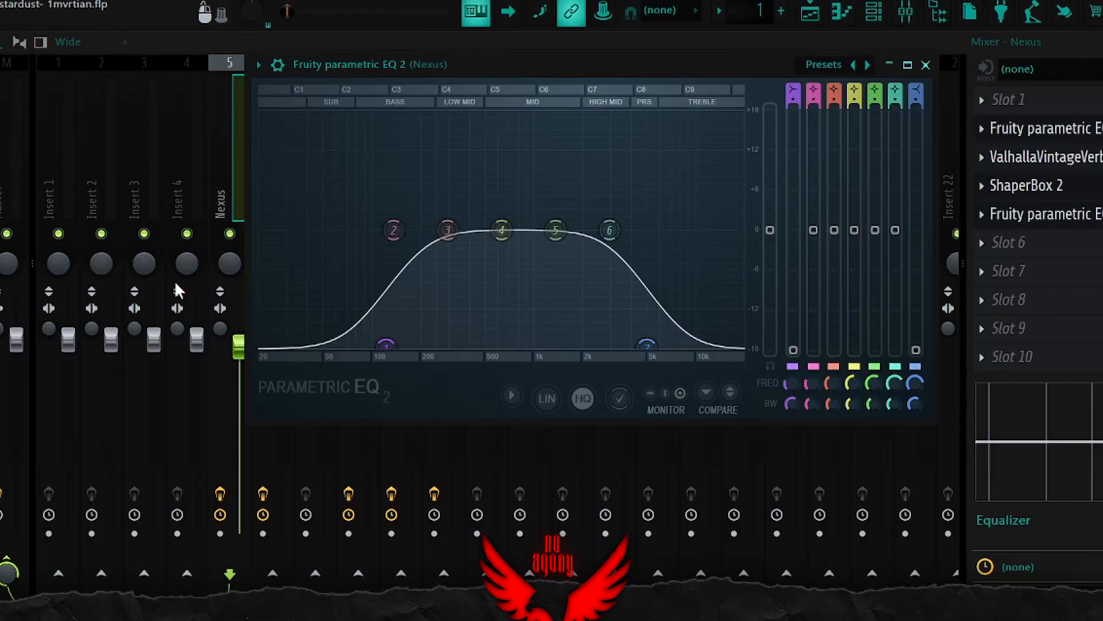
- Review the Nexus mixer track's ValhallaVintageVerb, ShaperBox 2 volume, pan and width shapers, and final Fruity parametric EQ 2
click(1024, 156)
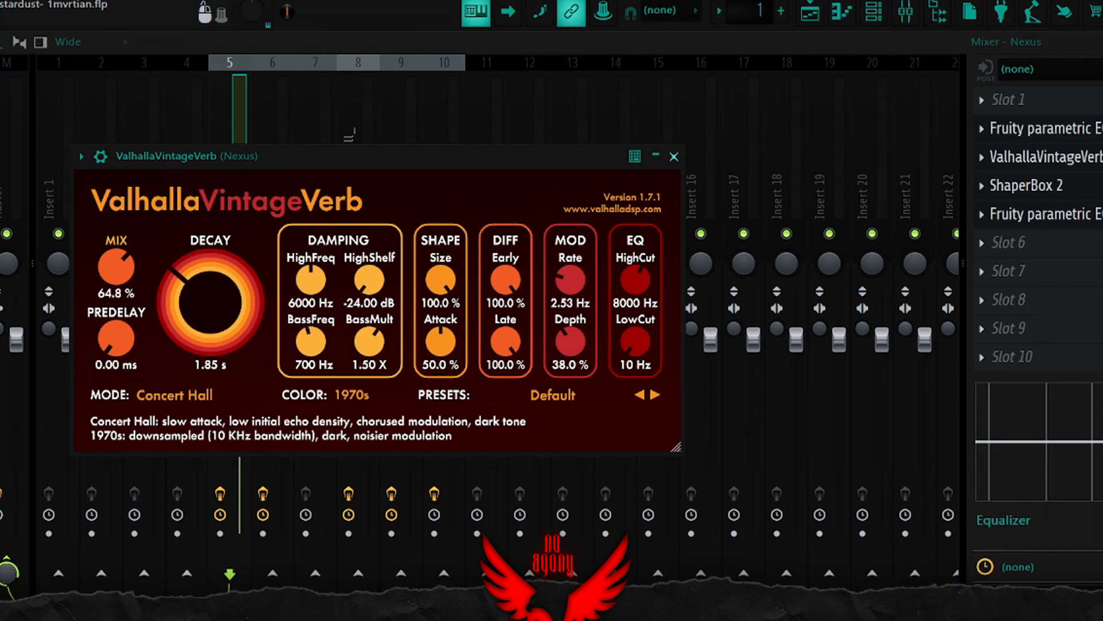
click(1026, 185)
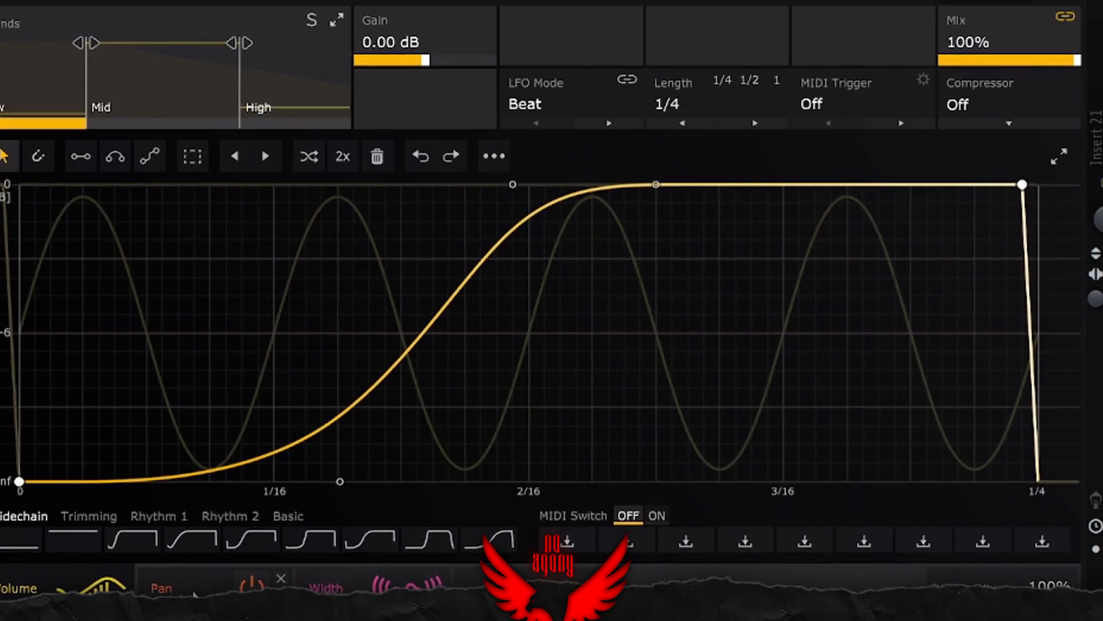
click(193, 591)
click(336, 589)
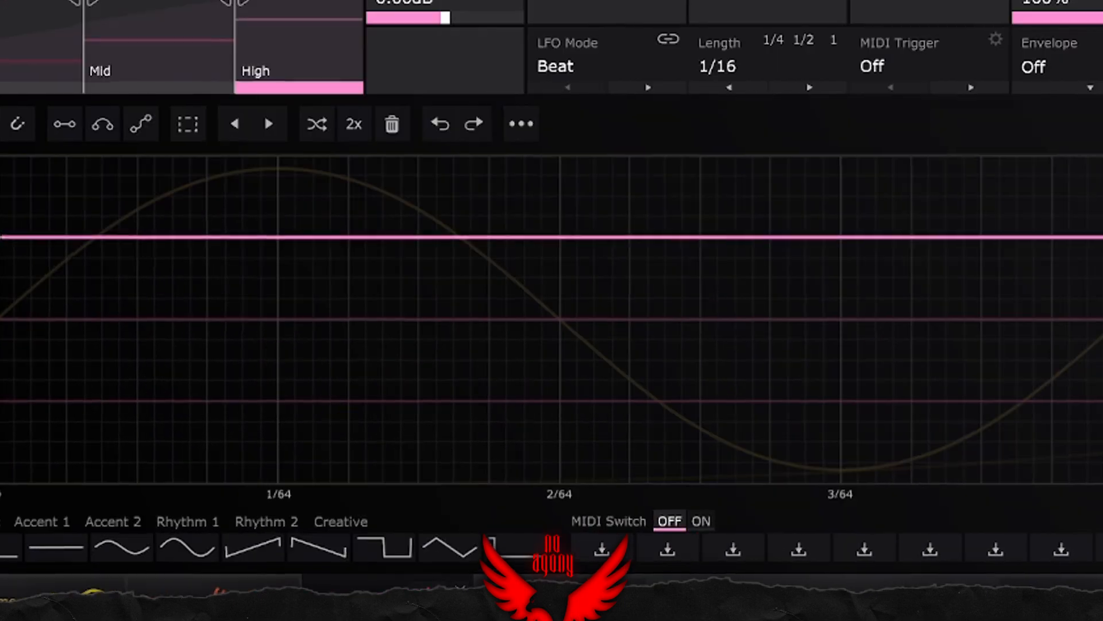
click(184, 589)
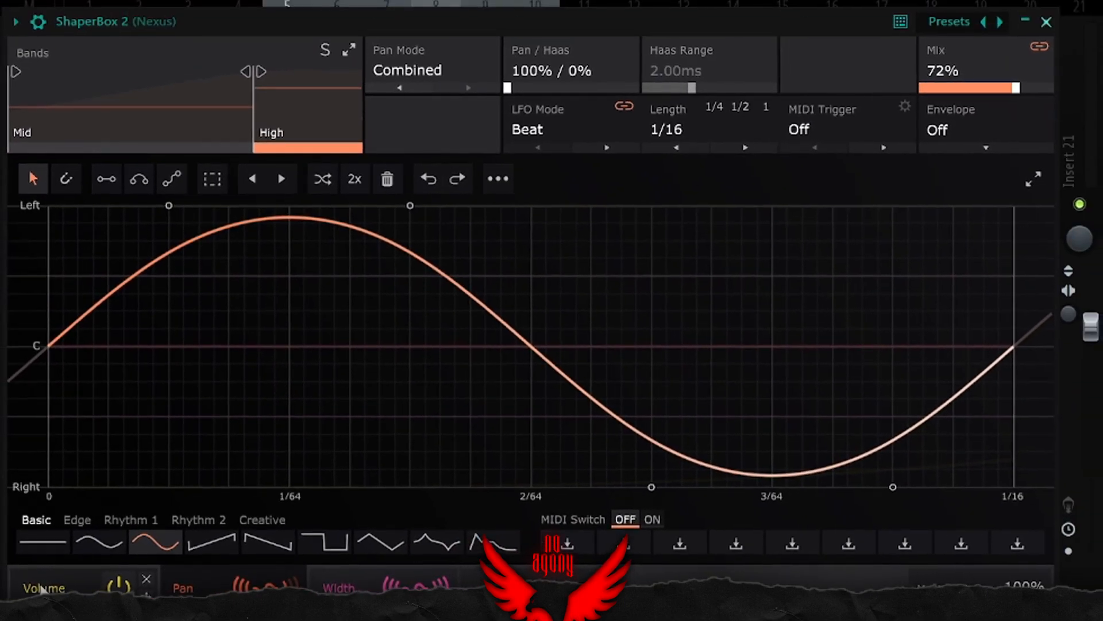
click(1056, 214)
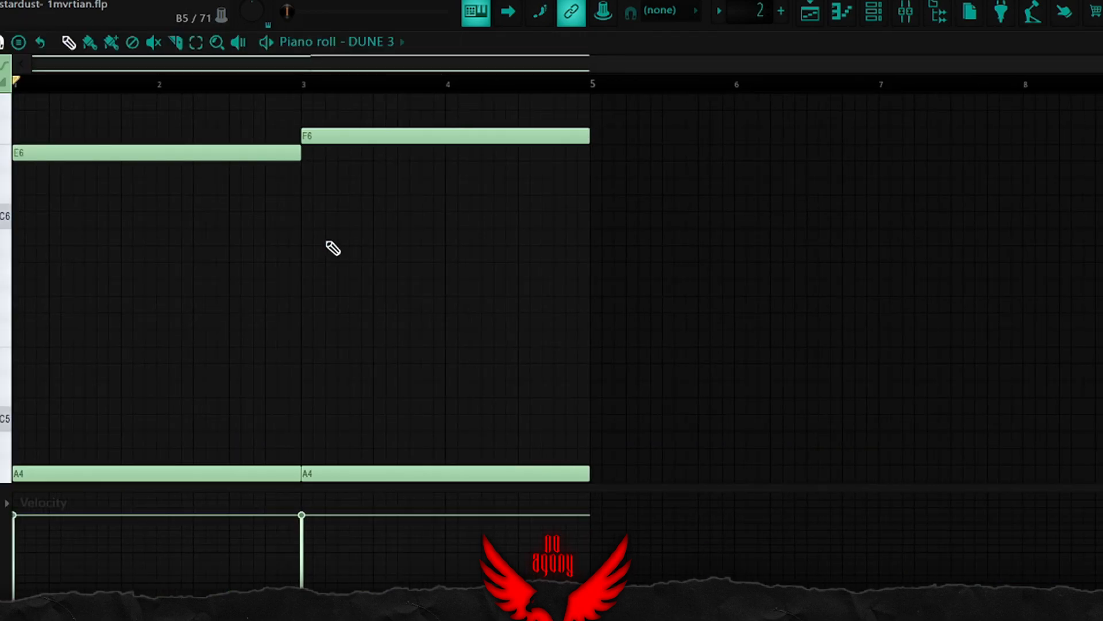
- Play the DUNE 3 pattern and review its Fruity parametric EQ 2 and ShaperBox 2 settings in the mixer
key(space)
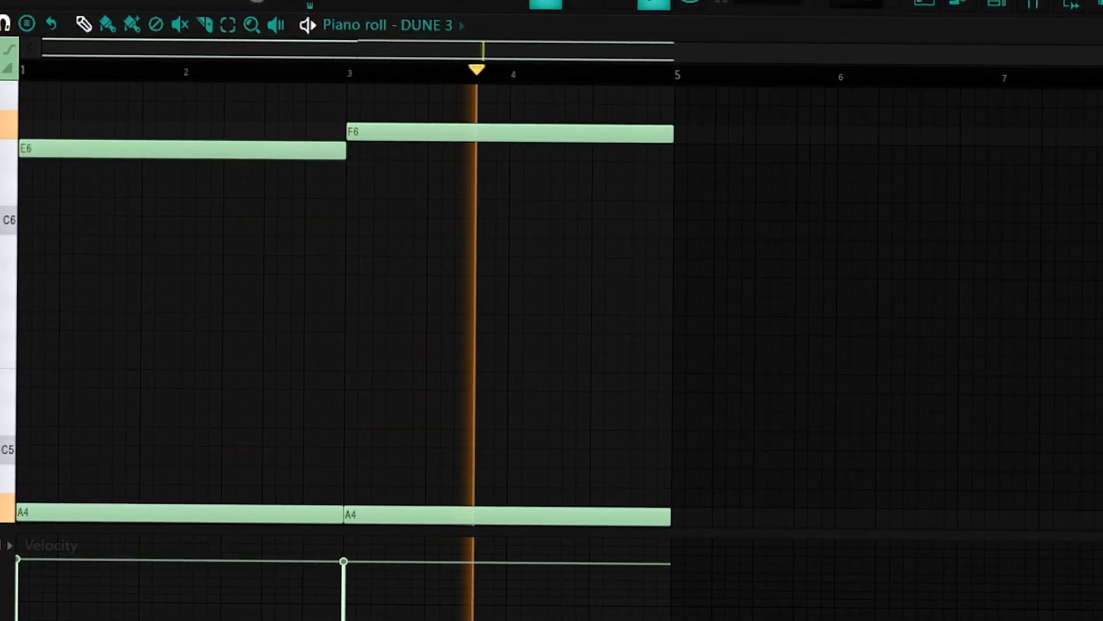
key(space)
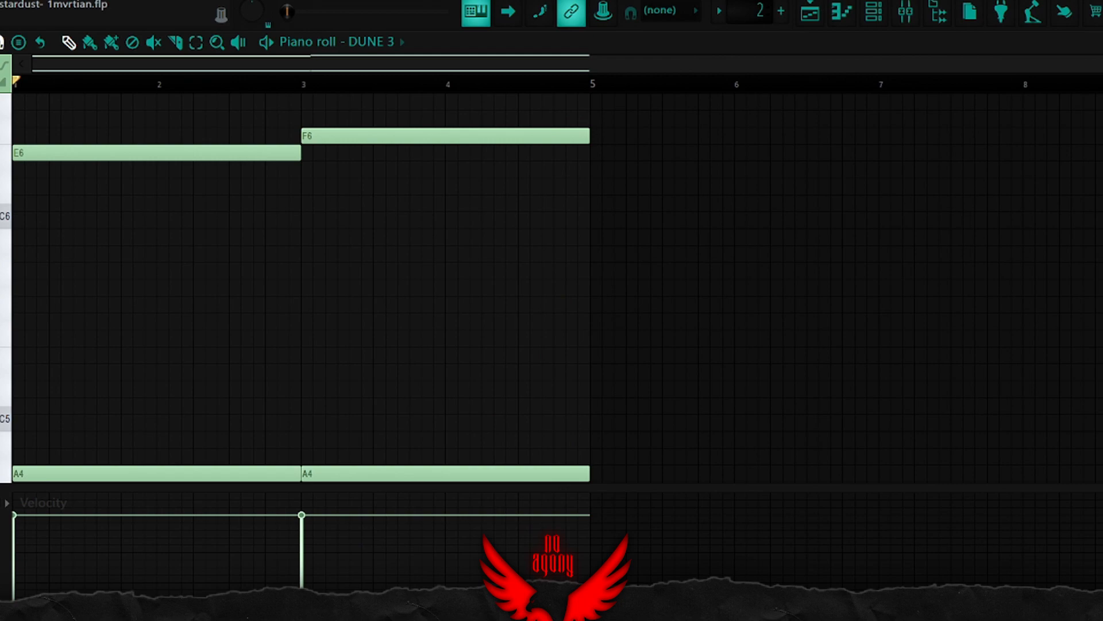
click(874, 11)
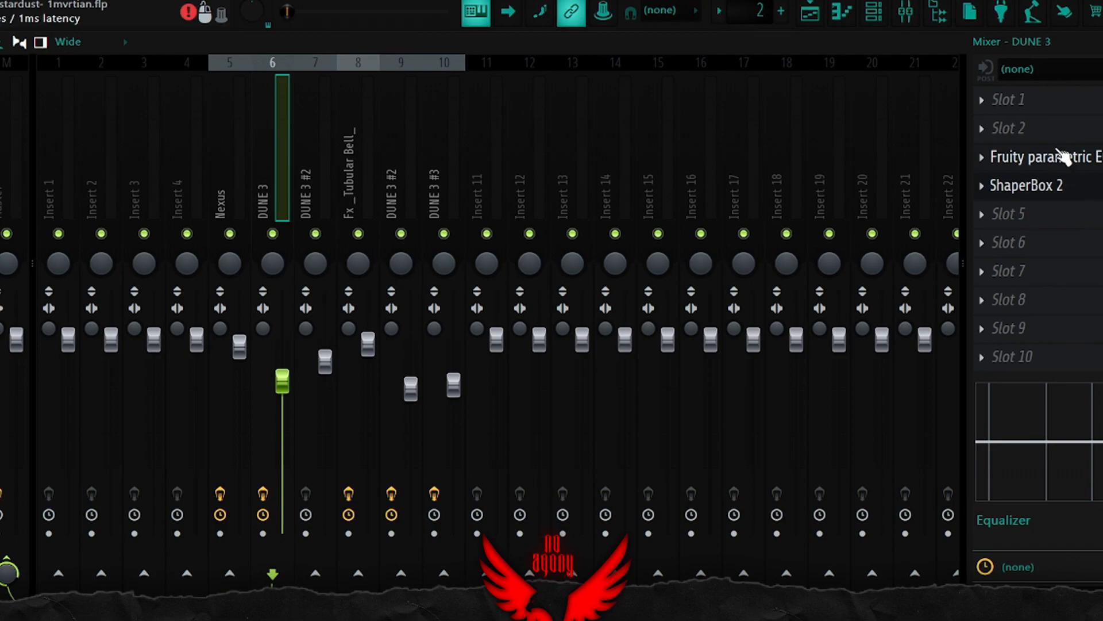
click(1063, 157)
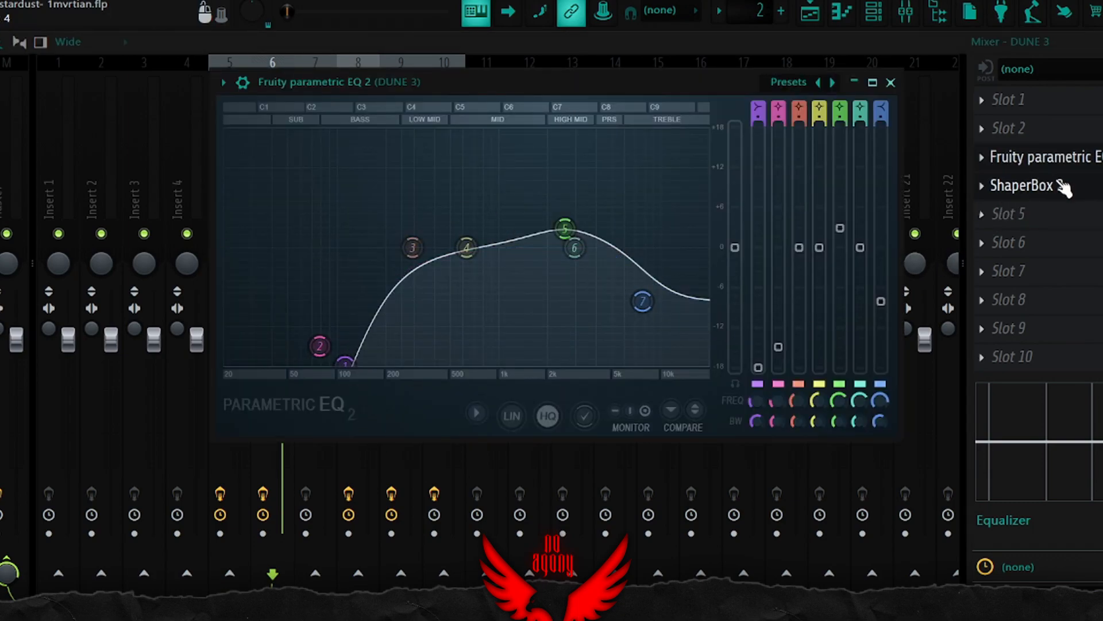
click(1006, 186)
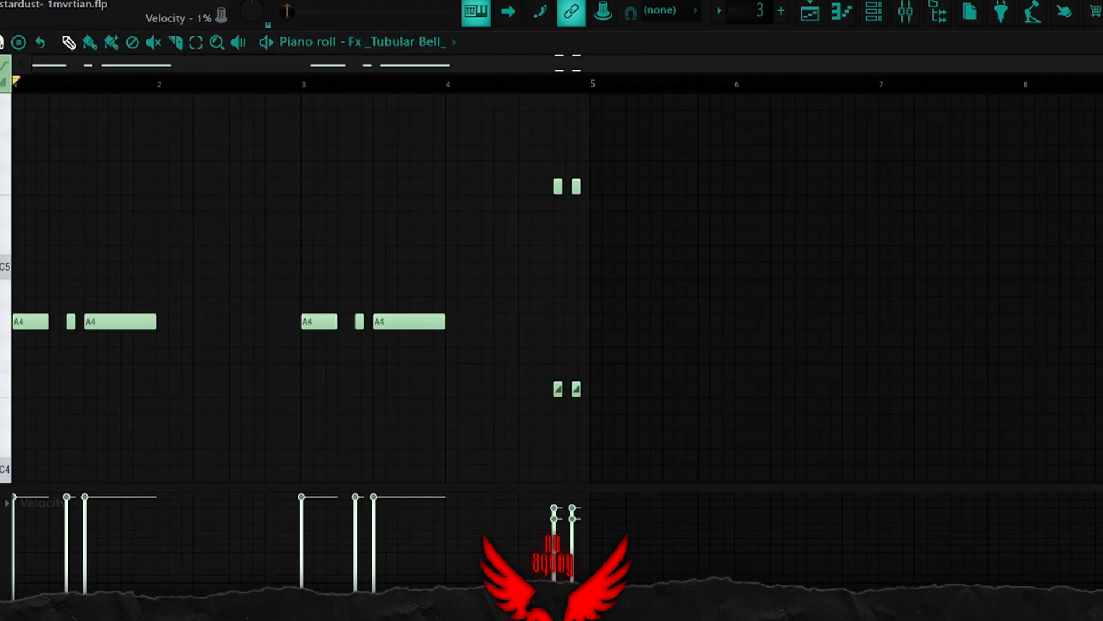
- Play the Fx _Tubular Bell_ pattern and inspect the short F4 and F5 notes at the end of bar 4
key(space)
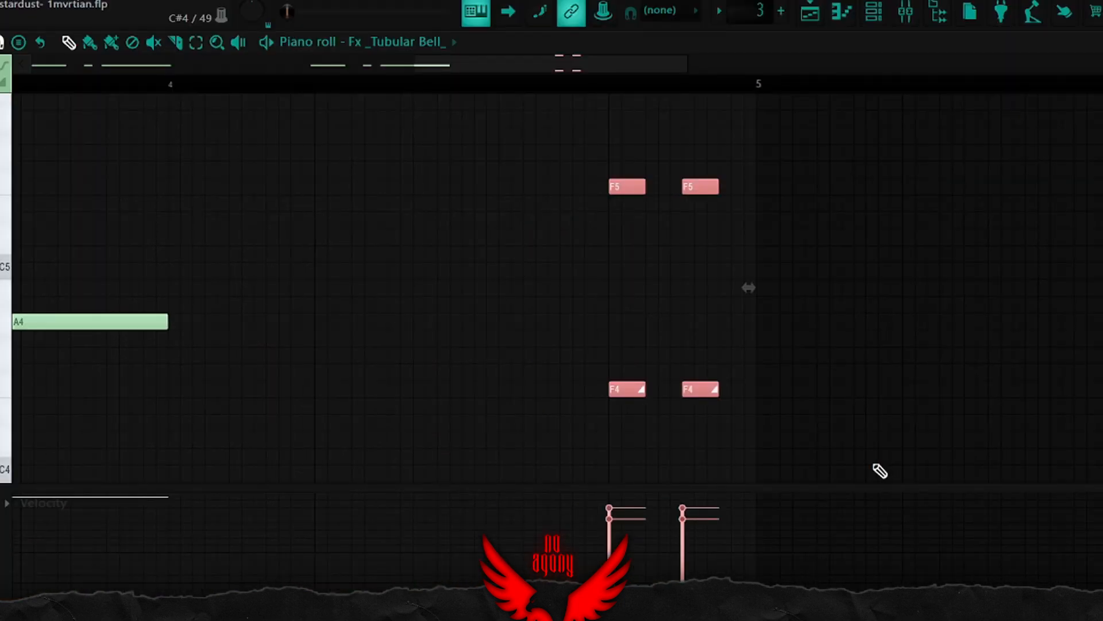
drag(880, 470, 387, 150)
right_click(509, 356)
scroll(536, 352, down, 2)
- Review the Fruity Love Philter, Fruity Chorus and ValhallaVintageVerb effects on the Fx _Tubular Bell_ mixer track
key(F9)
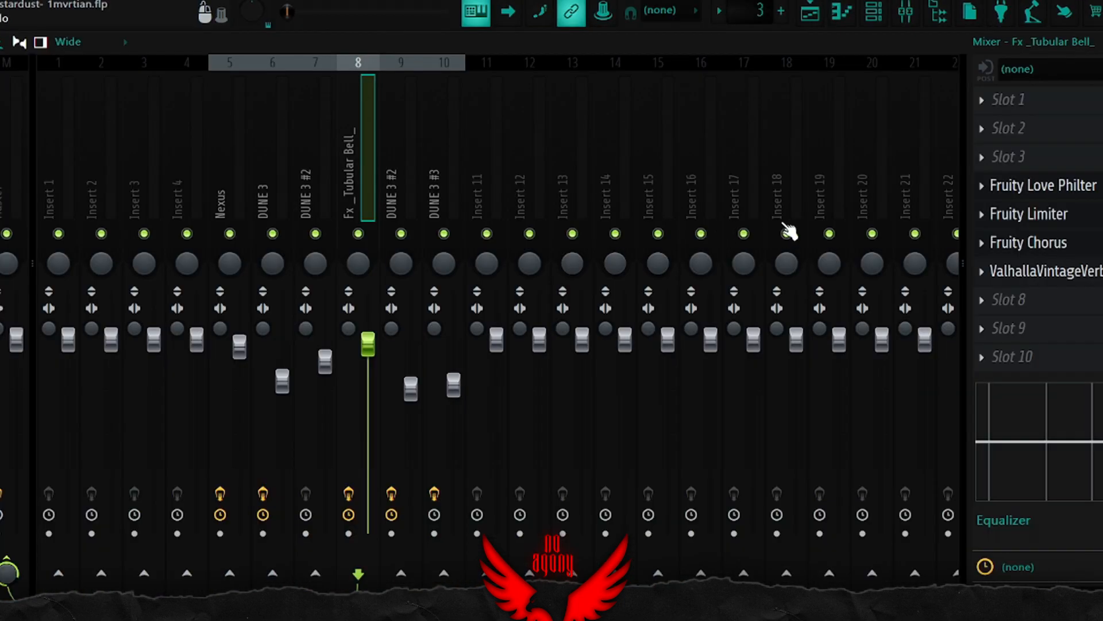
key(F9)
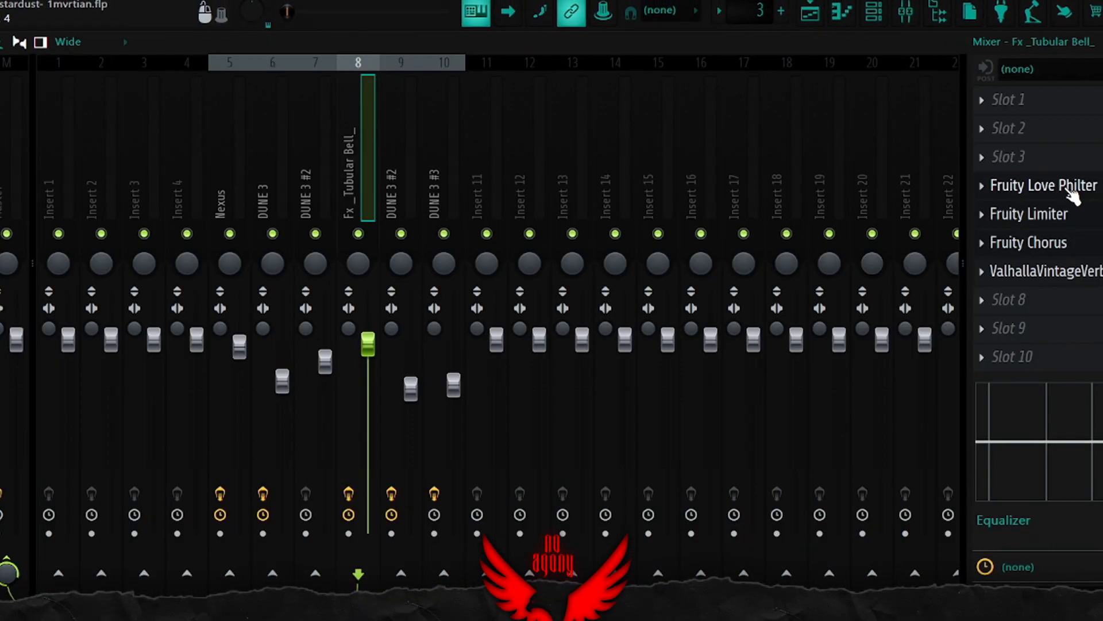
click(1072, 196)
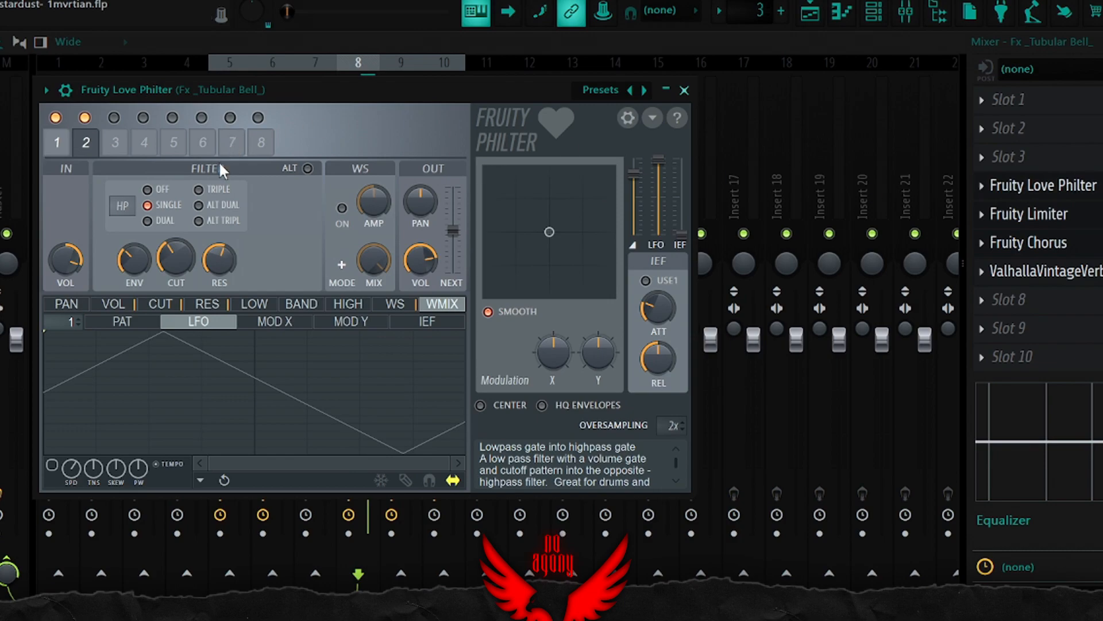
click(1045, 243)
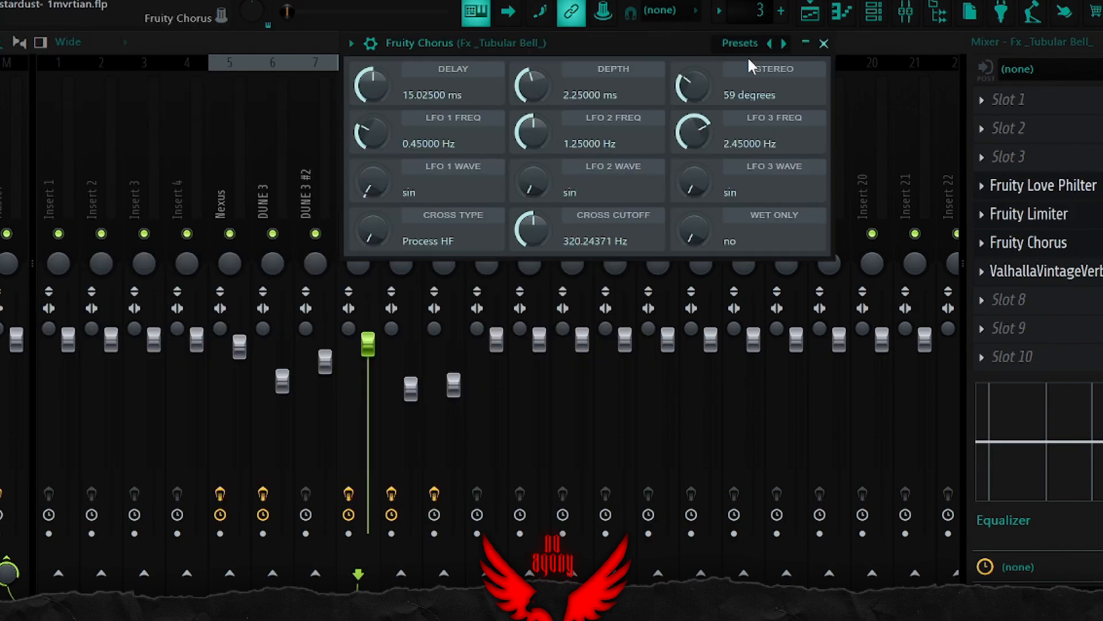
click(1028, 272)
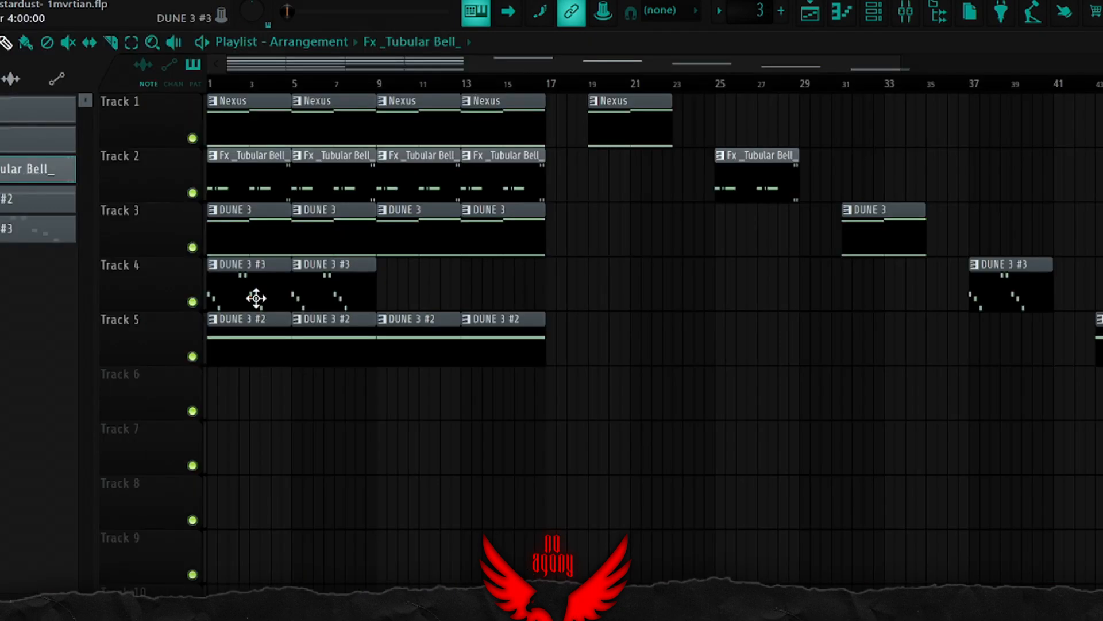
- Play the DUNE 3 #3 pattern from Track 4 and review its Portal and ValhallaVintageVerb effects
double_click(256, 314)
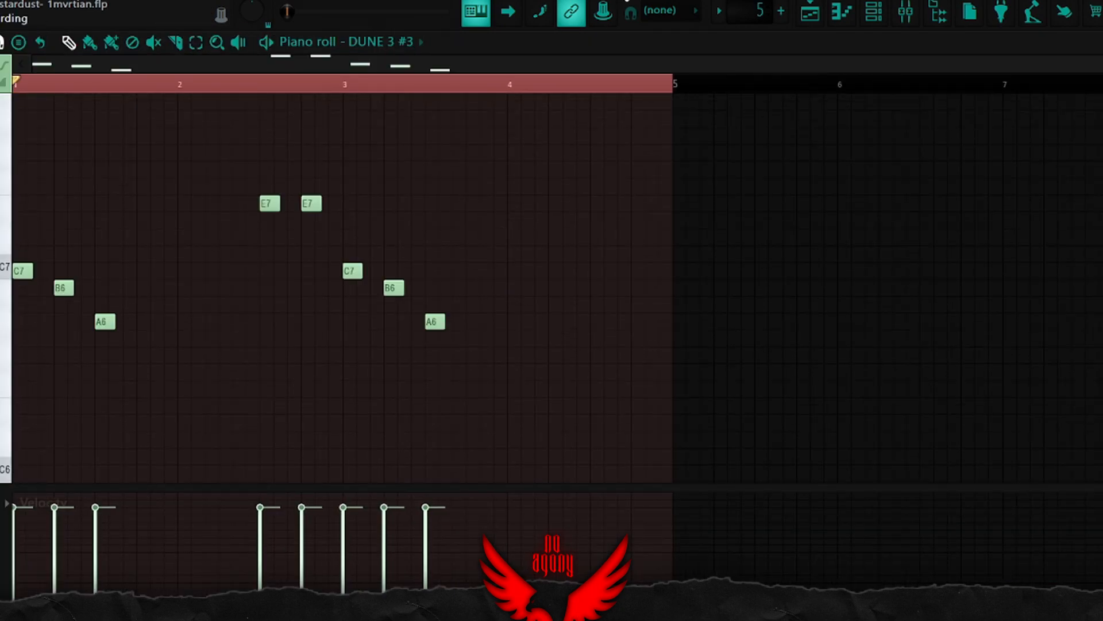
key(space)
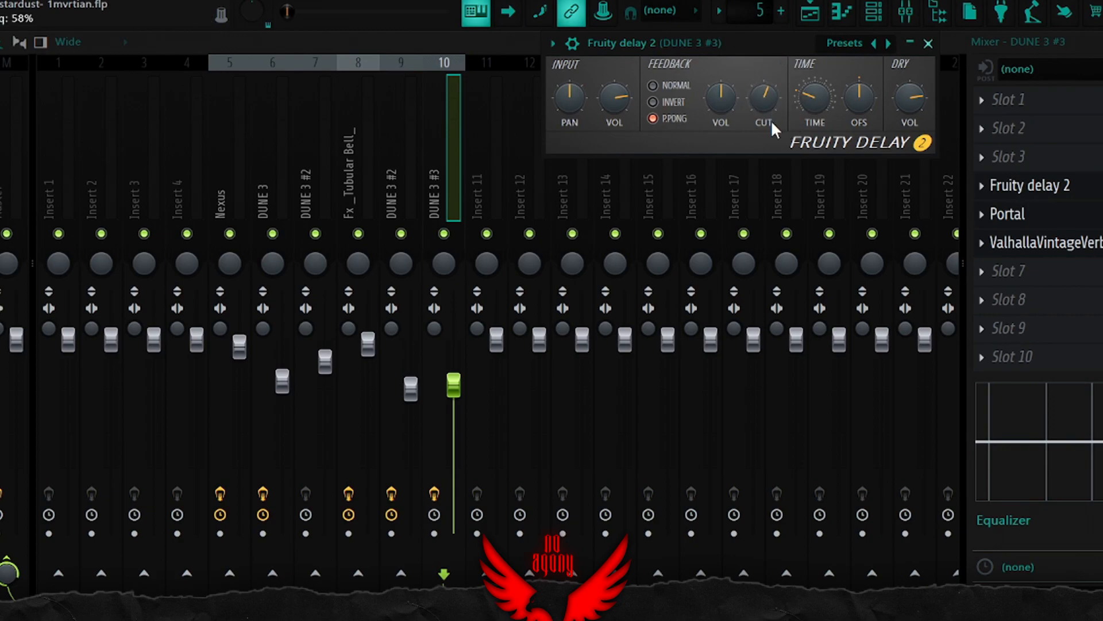
click(1006, 214)
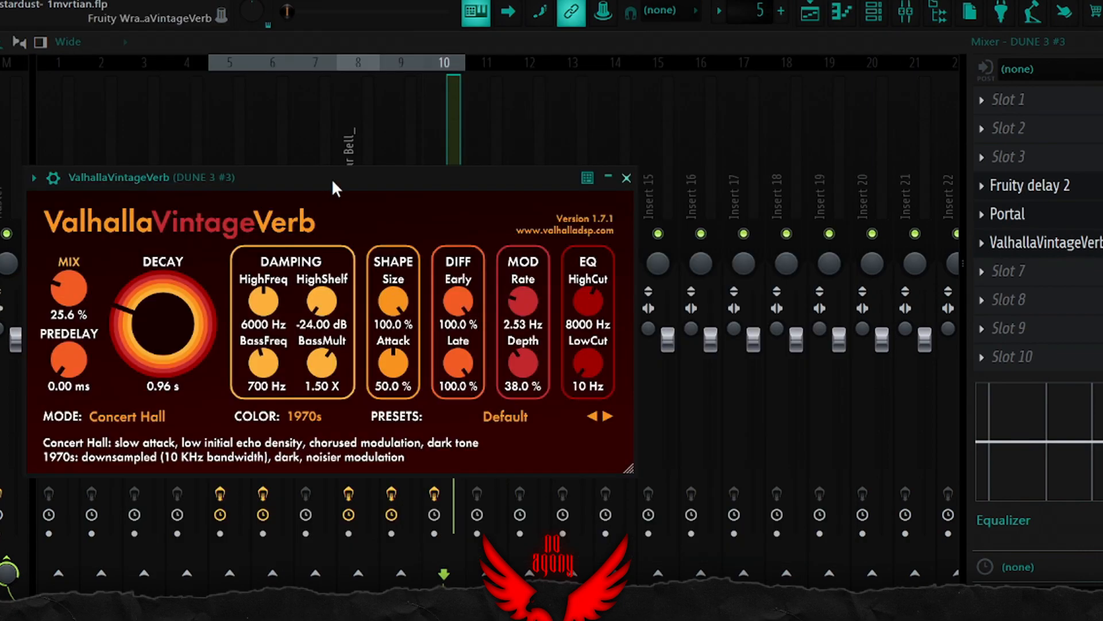
drag(332, 178, 590, 47)
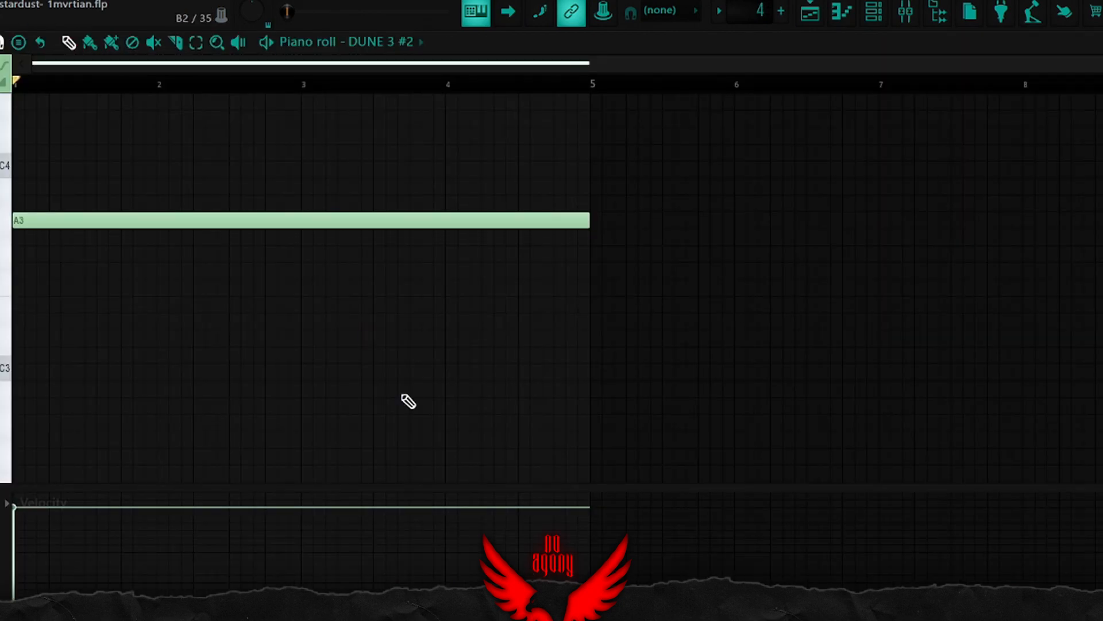
- Play the DUNE 3 #2 pattern and review its Decapitator, Fruity Flanger and Fruity parametric EQ 2 settings
key(space)
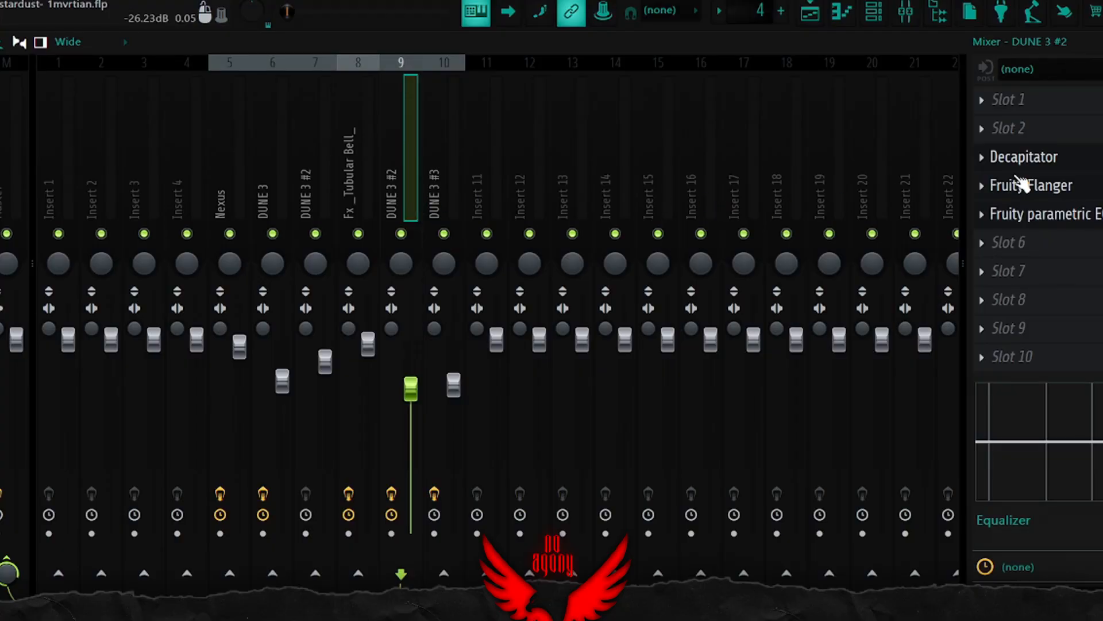
click(1024, 156)
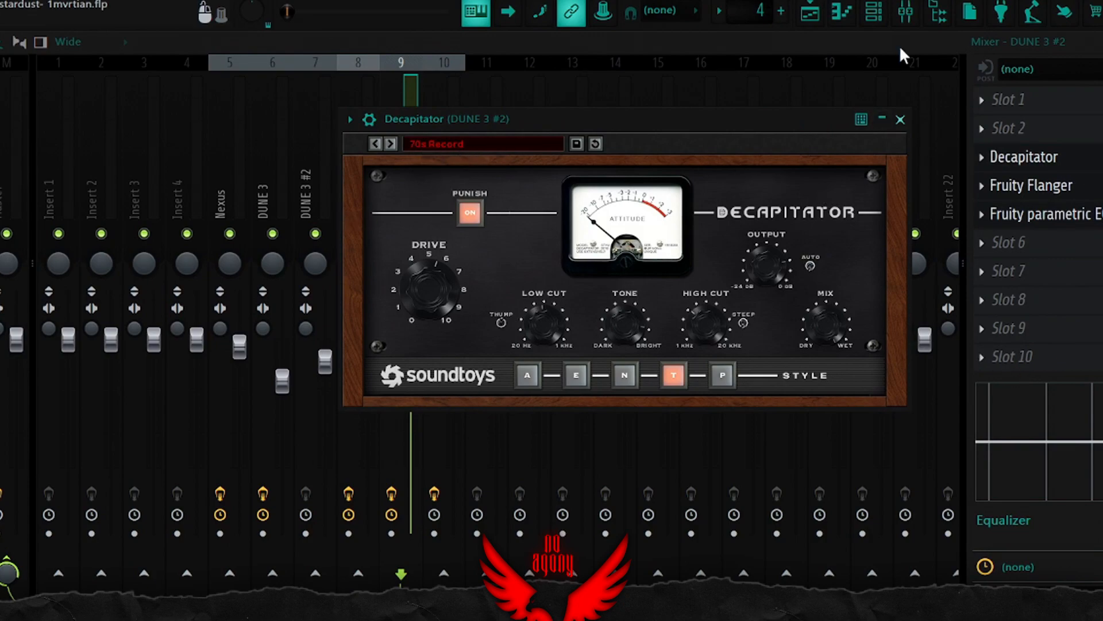
click(1020, 185)
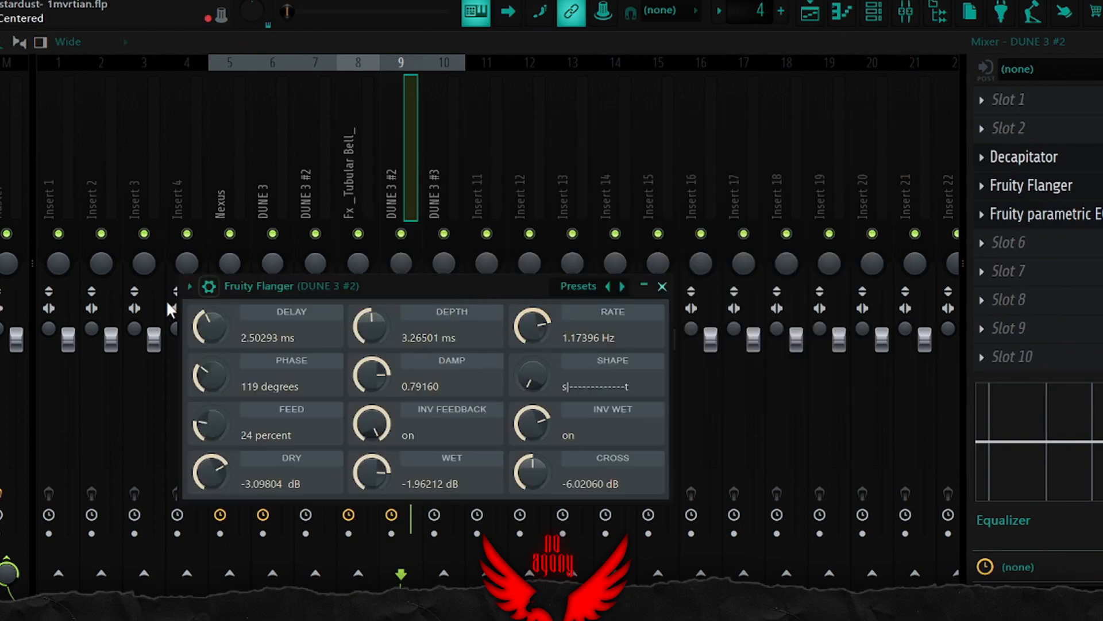
click(1034, 216)
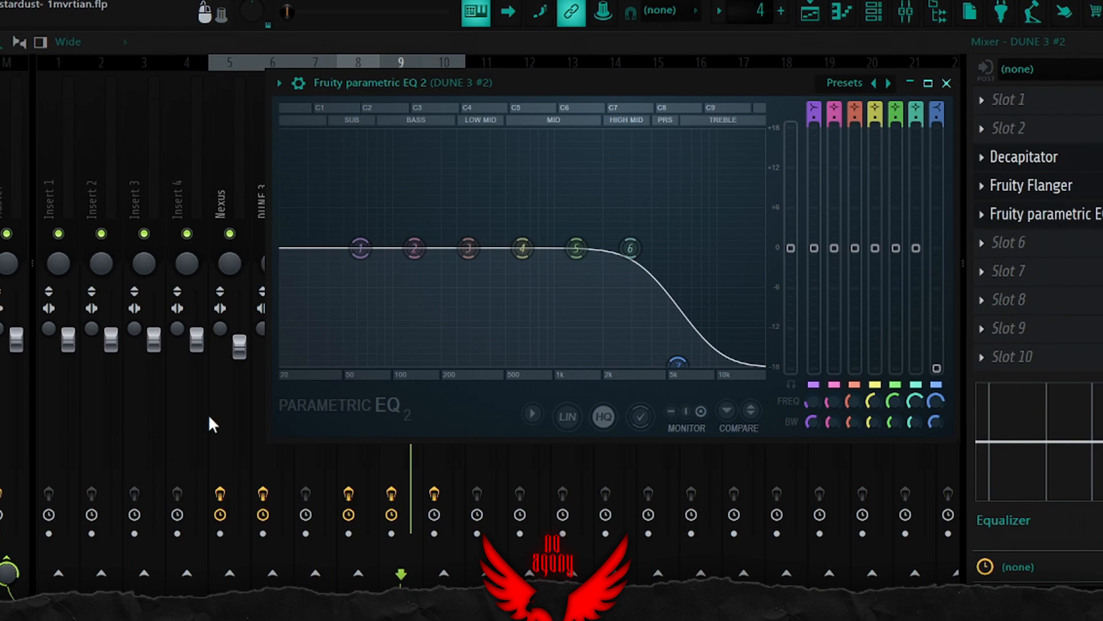
- Show the playlist and play the complete melody arrangement from the start
key(F5)
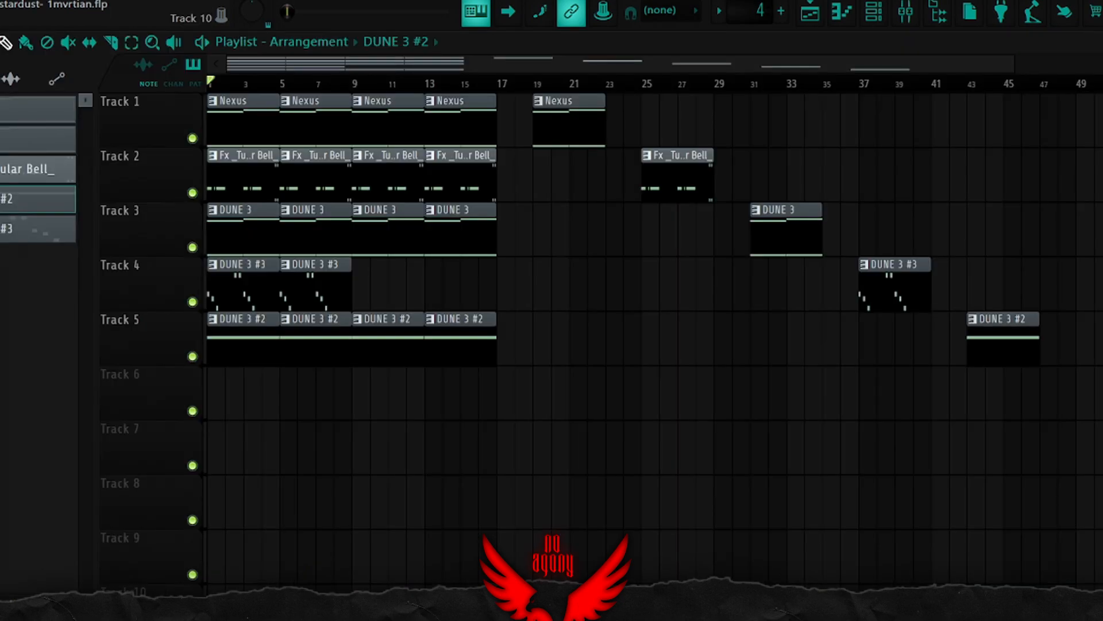
key(space)
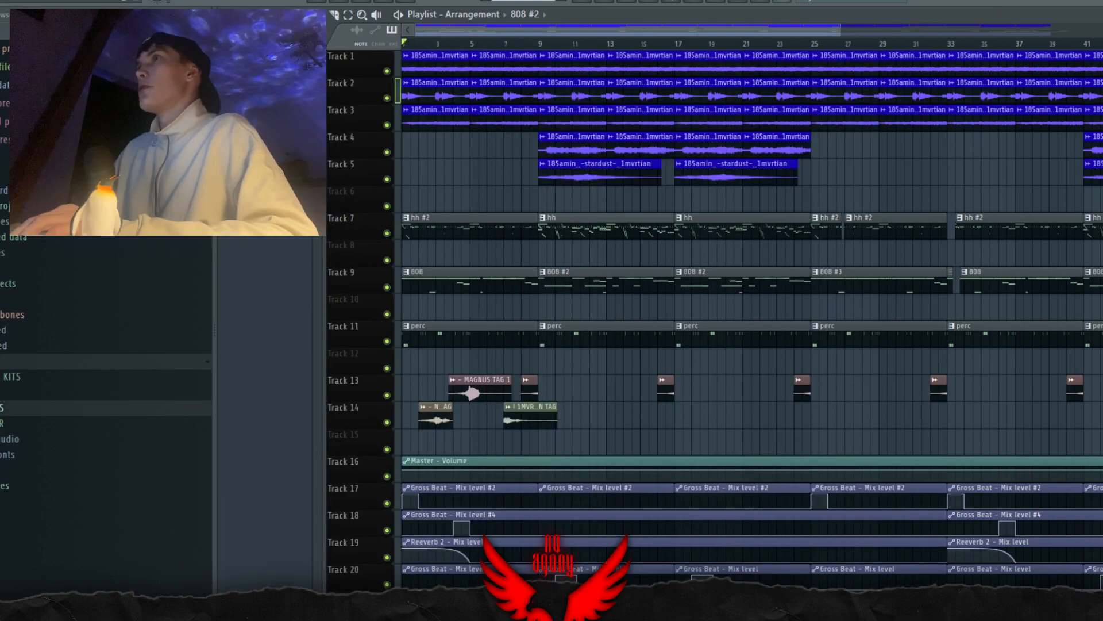
- Look over the full beat arrangement in the playlist, including the melody stems, hi-hat, 808, percussion and automation tracks
scroll(409, 60, up, 3)
scroll(439, 223, down, 4)
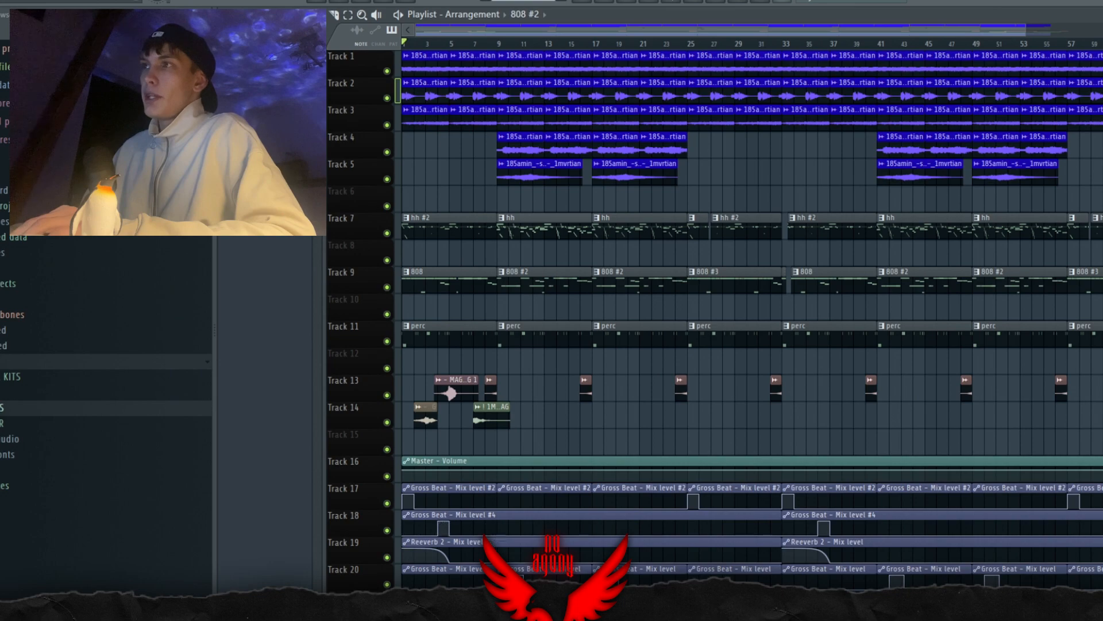
scroll(419, 51, up, 2)
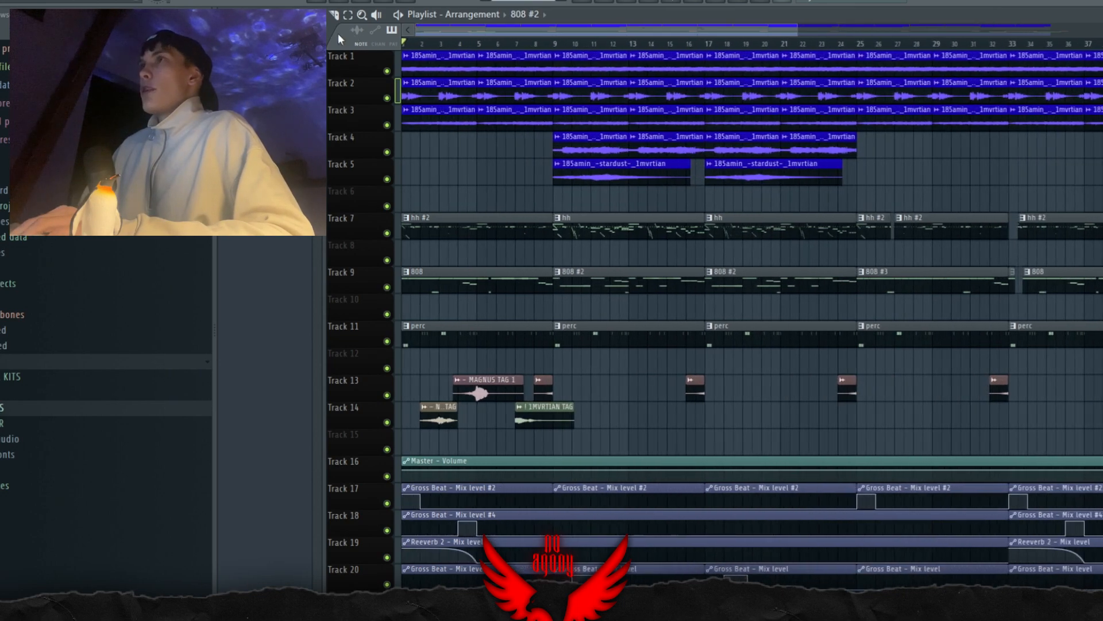
- Review the FabFilter Pro-Q 3 and Ozone 9 Imager effects on mixer Insert 1
key(F9)
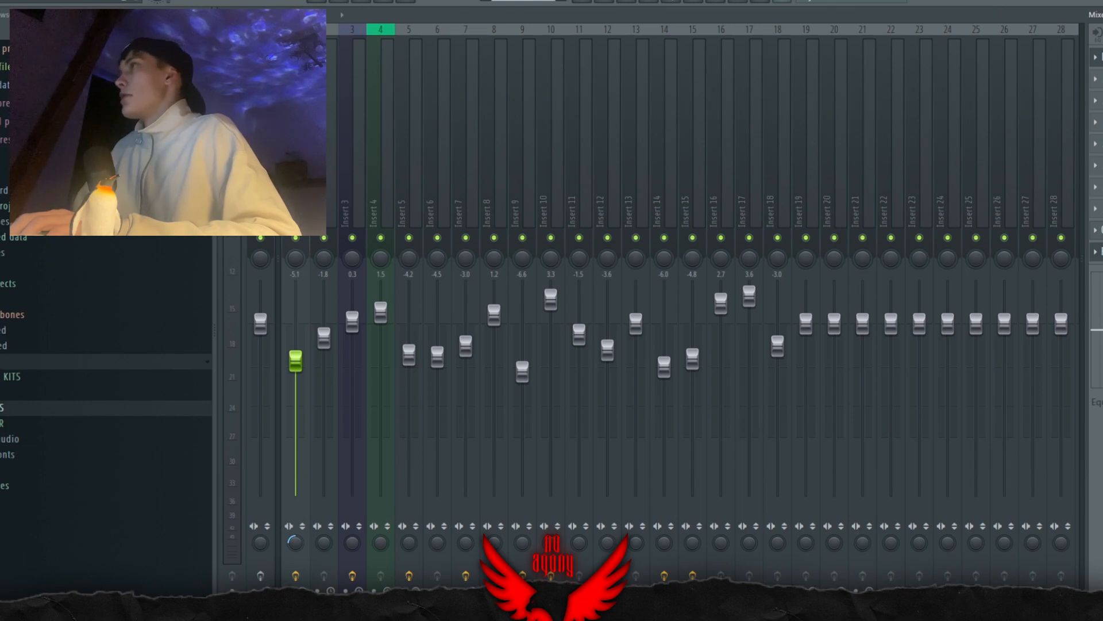
click(1100, 57)
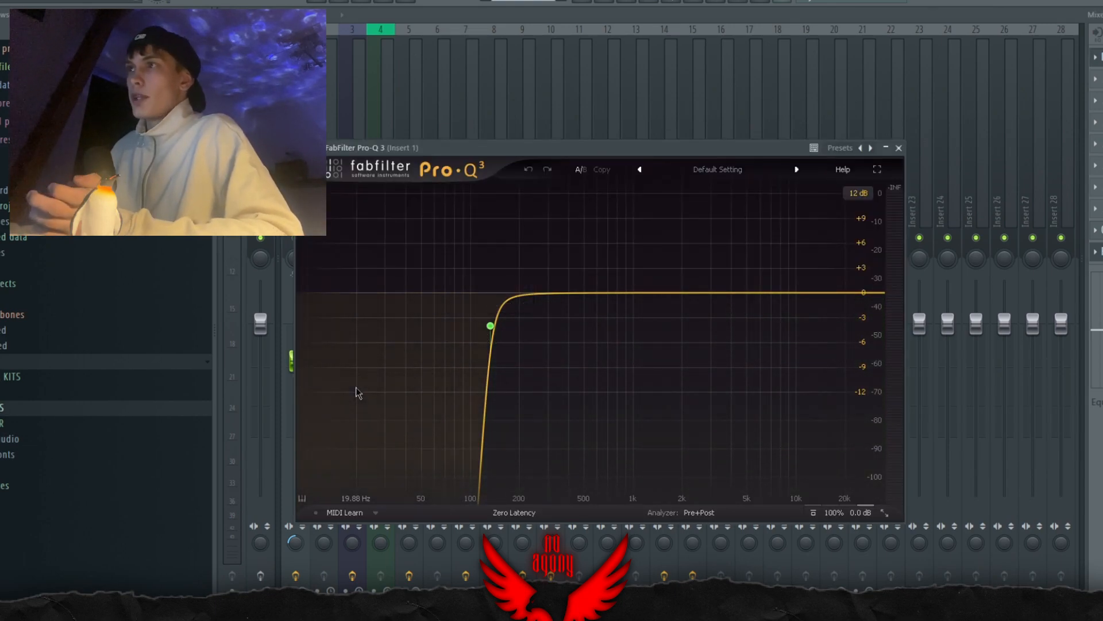
click(1101, 229)
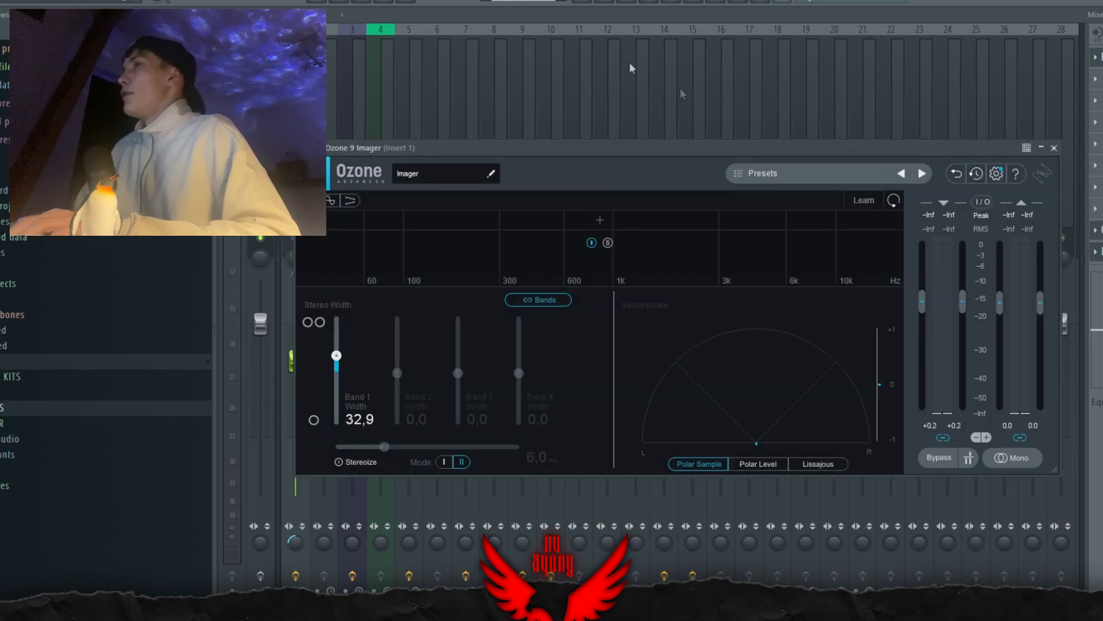
- Show the "yooo what hihat do u use" channel's notes in the piano roll and play the pattern
click(579, 2)
click(648, 2)
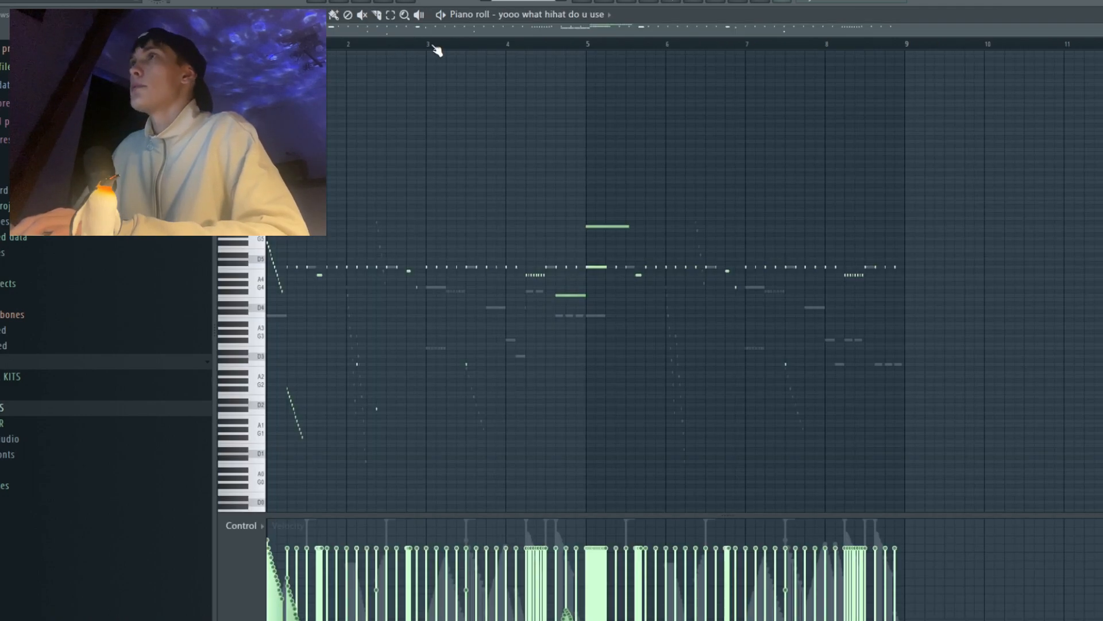
key(space)
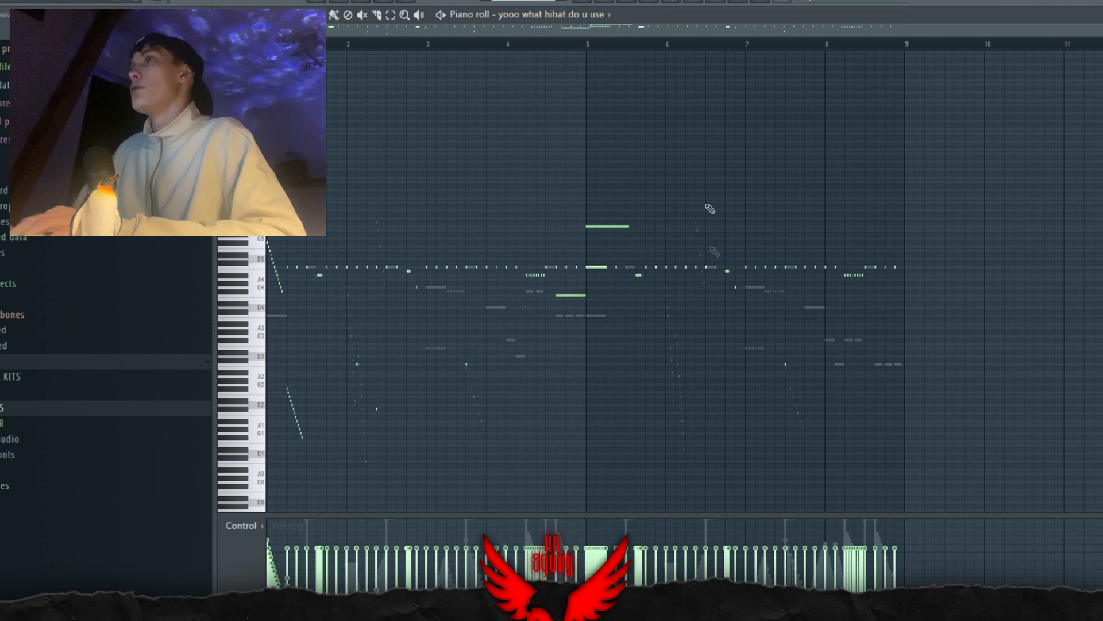
- Examine the piano roll notes of the GOATED HIHAT (12) channel and of the clap channel
click(578, 14)
click(568, 278)
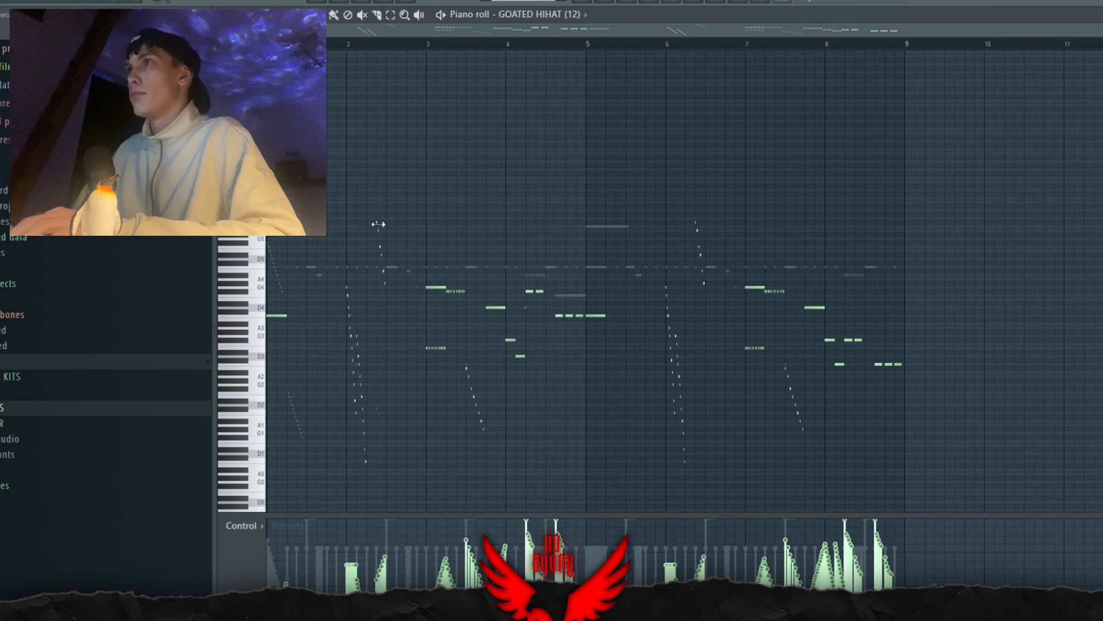
click(550, 15)
click(555, 291)
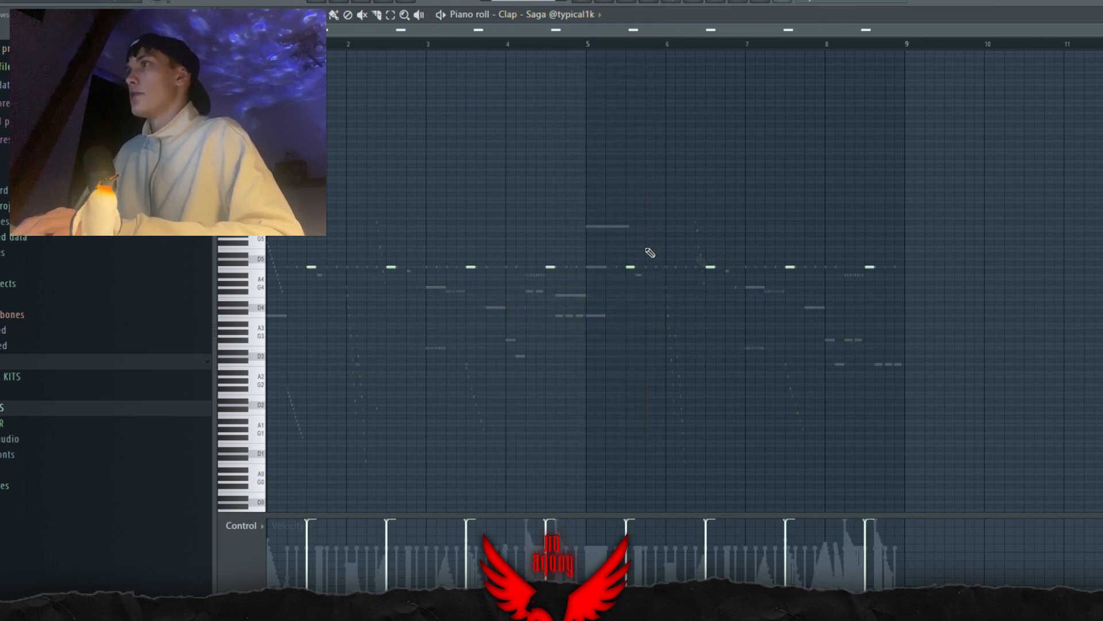
- Review the Effectrix sequence on mixer Insert 3 and check the Insert 5 and Insert 7 tracks
click(648, 3)
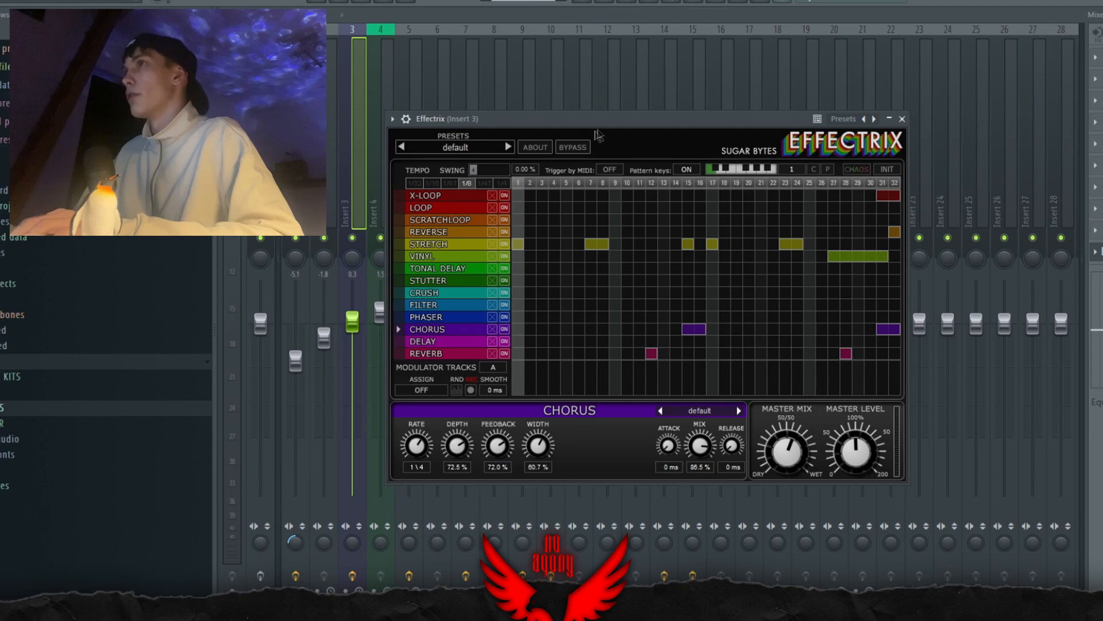
drag(606, 120, 627, 124)
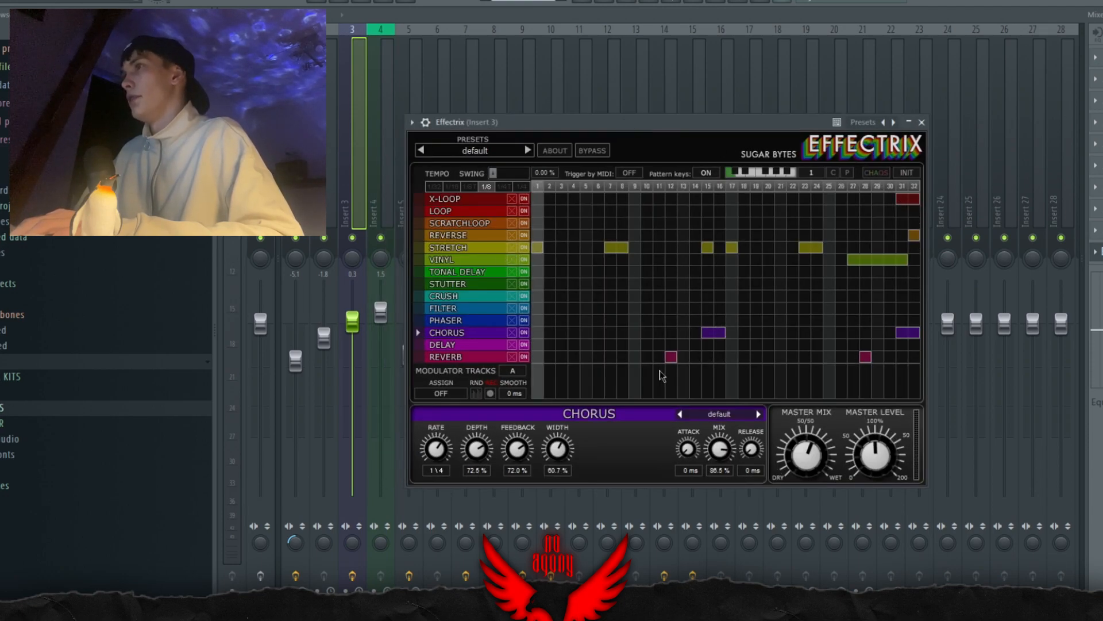
click(417, 61)
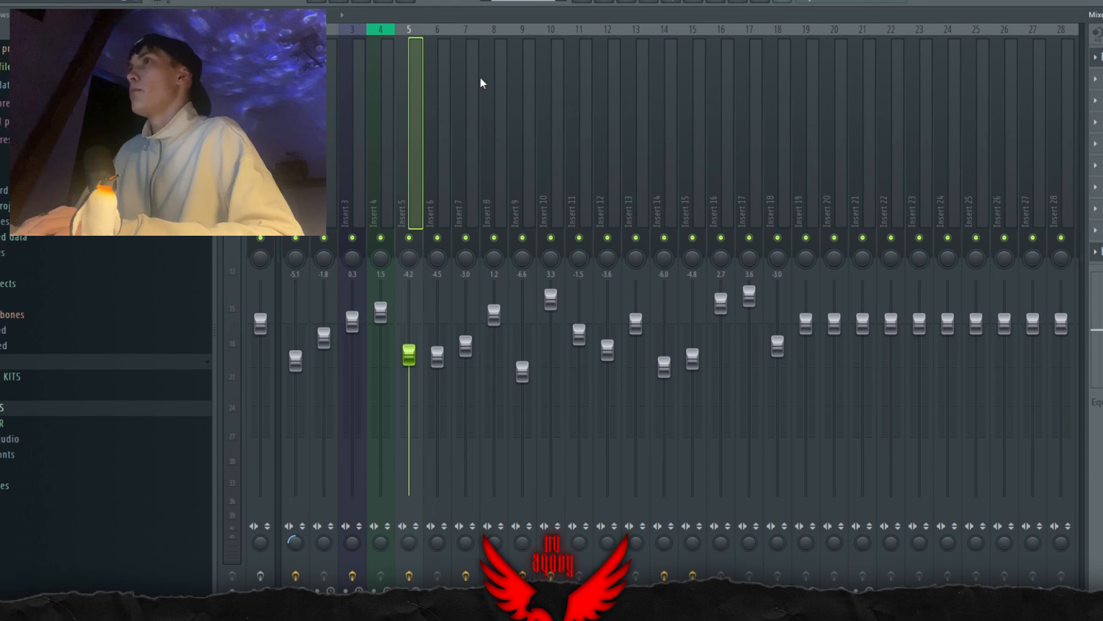
click(473, 95)
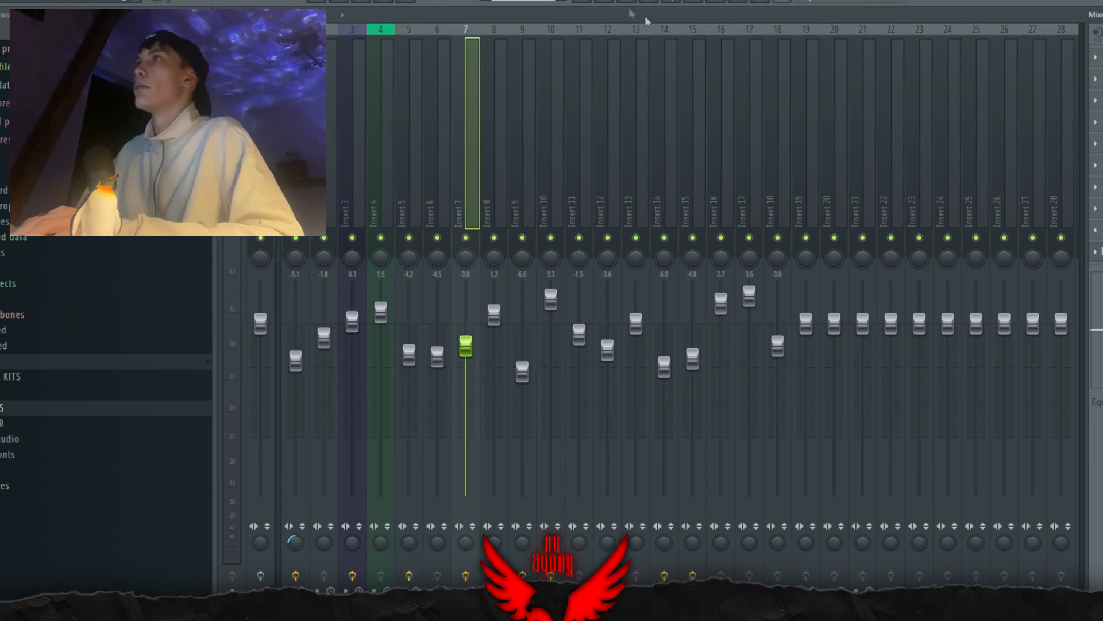
- Enable track 11 in the playlist so the perc pattern is active alongside the hi-hats on track 7
key(F5)
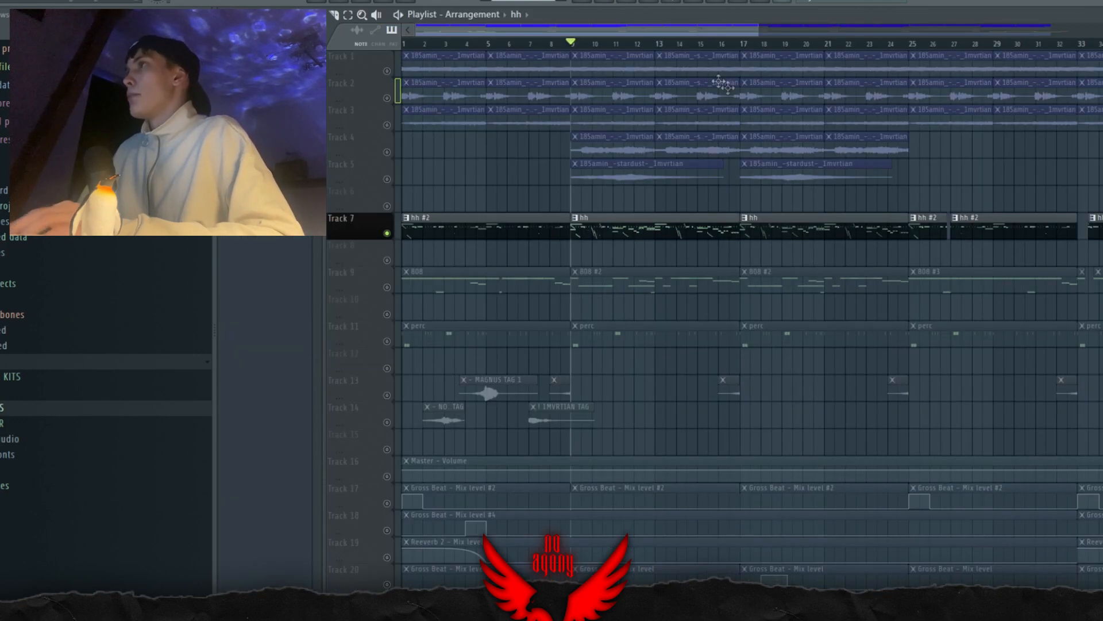
scroll(680, 44, down, 3)
scroll(460, 37, up, 3)
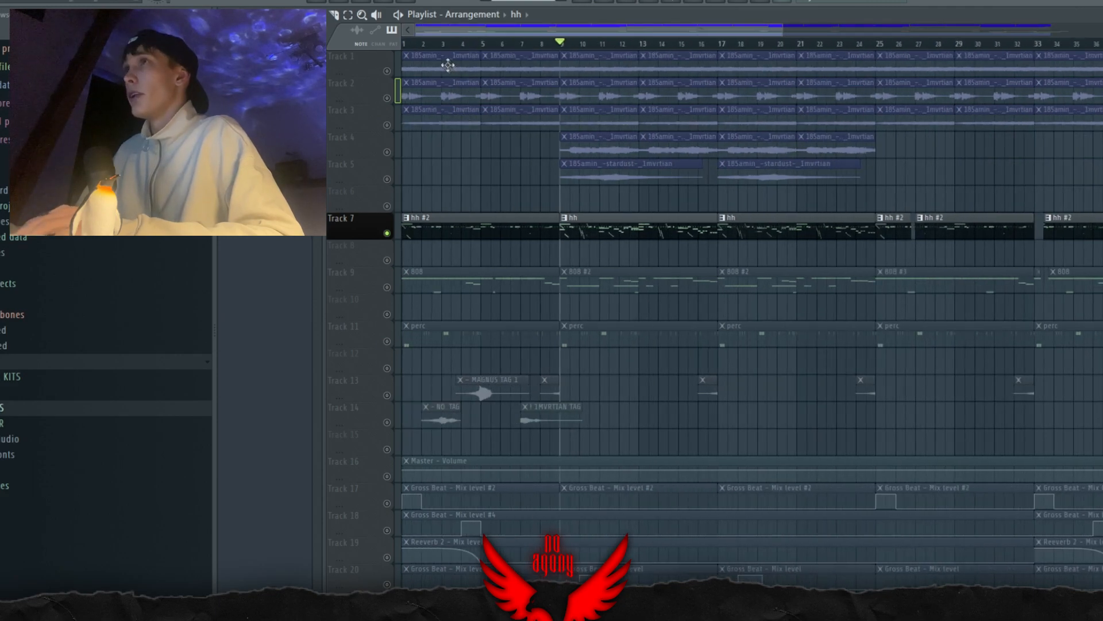
scroll(448, 65, up, 3)
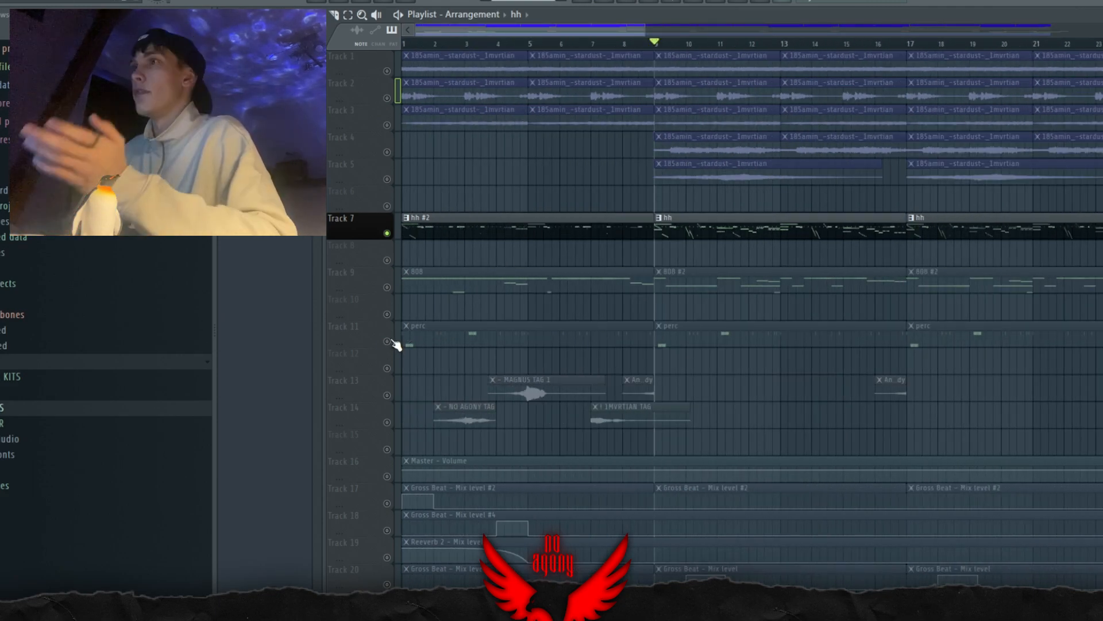
click(387, 341)
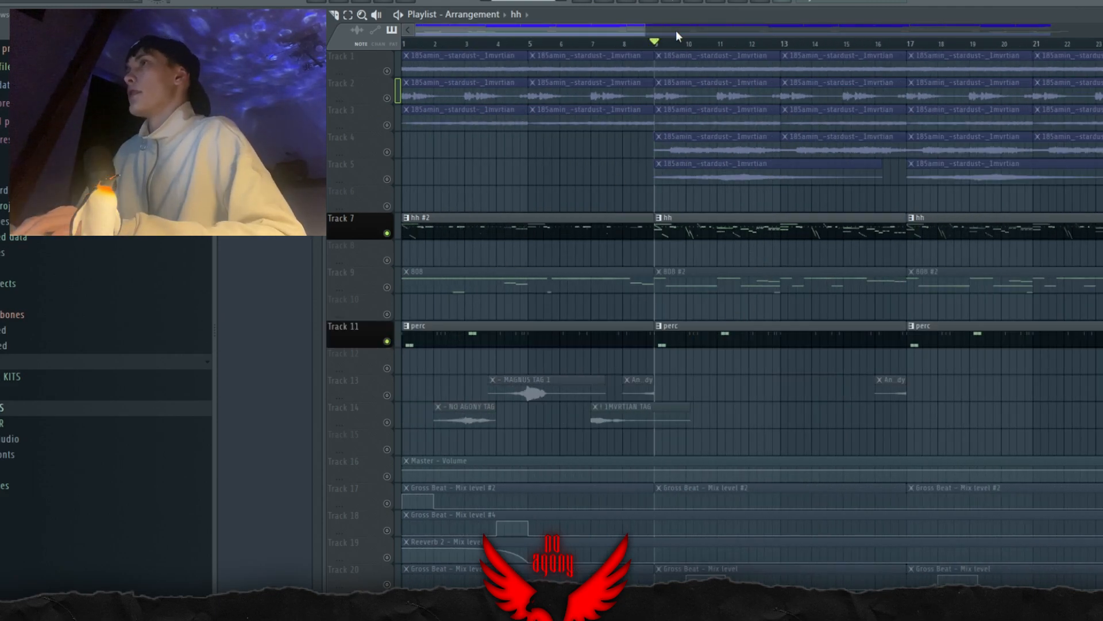
- Open the perc pattern at bar 9 and play it back with the RIM 2 (demons in the midst) notes in the piano roll
double_click(669, 335)
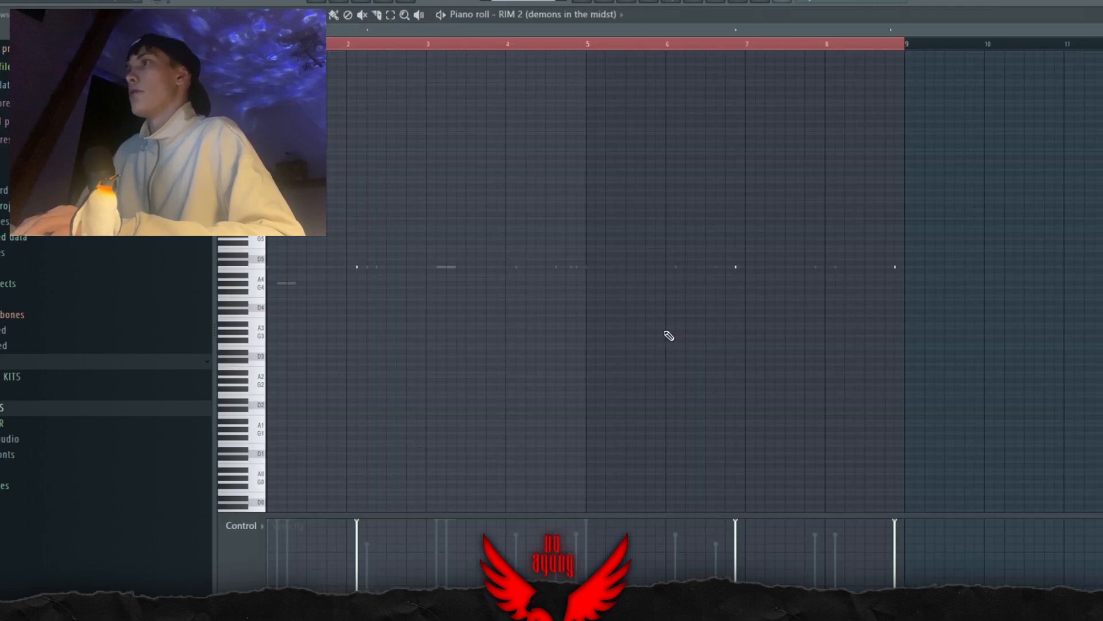
click(489, 45)
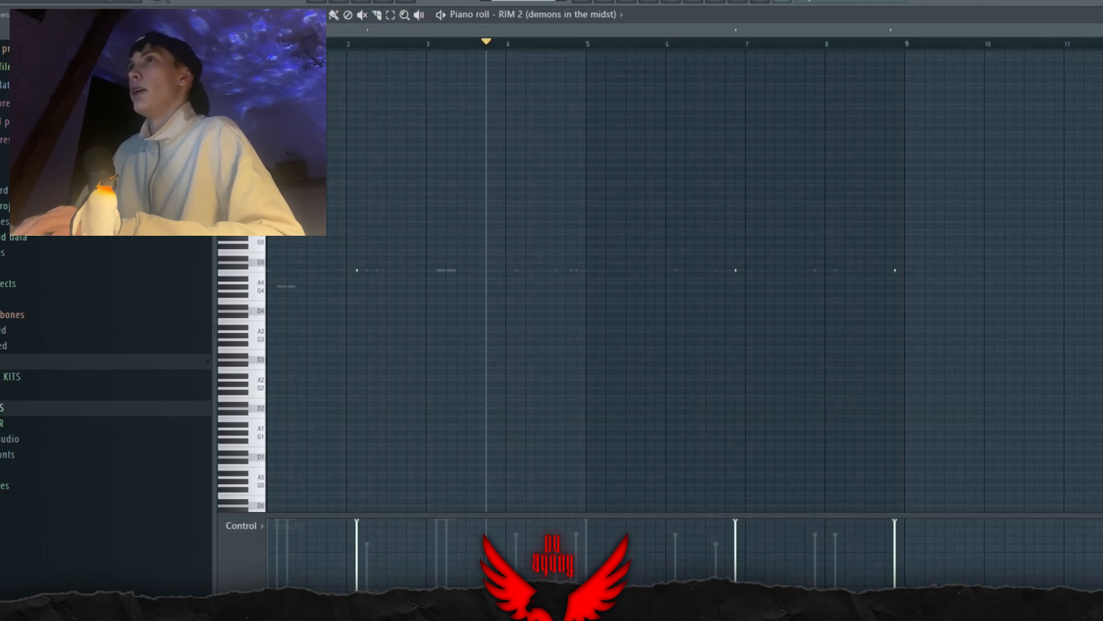
key(space)
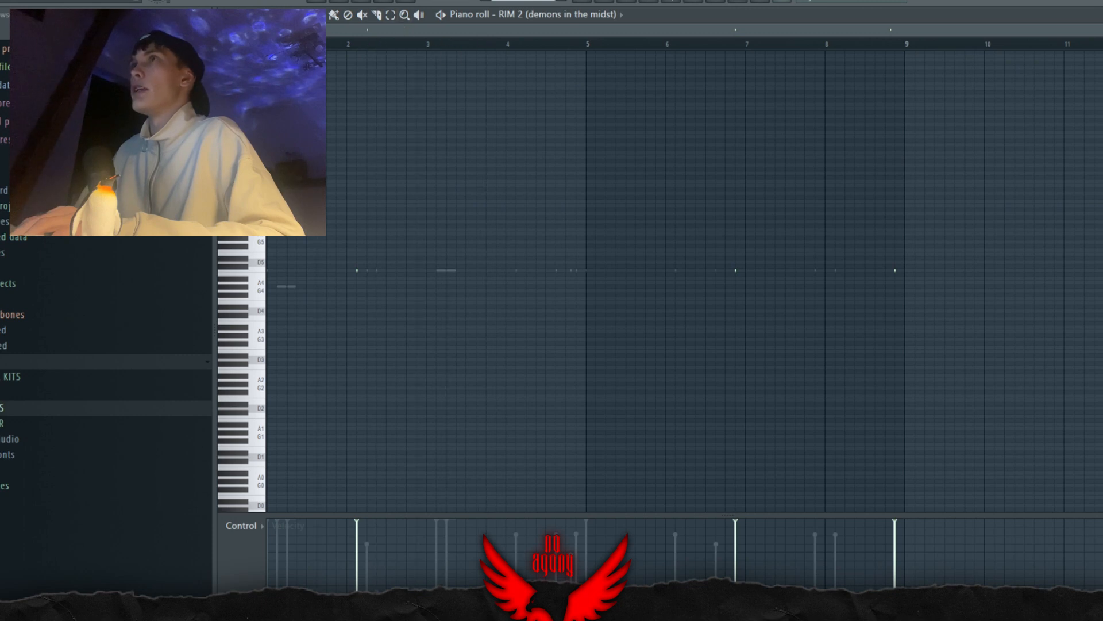
scroll(608, 194, down, 1)
key(space)
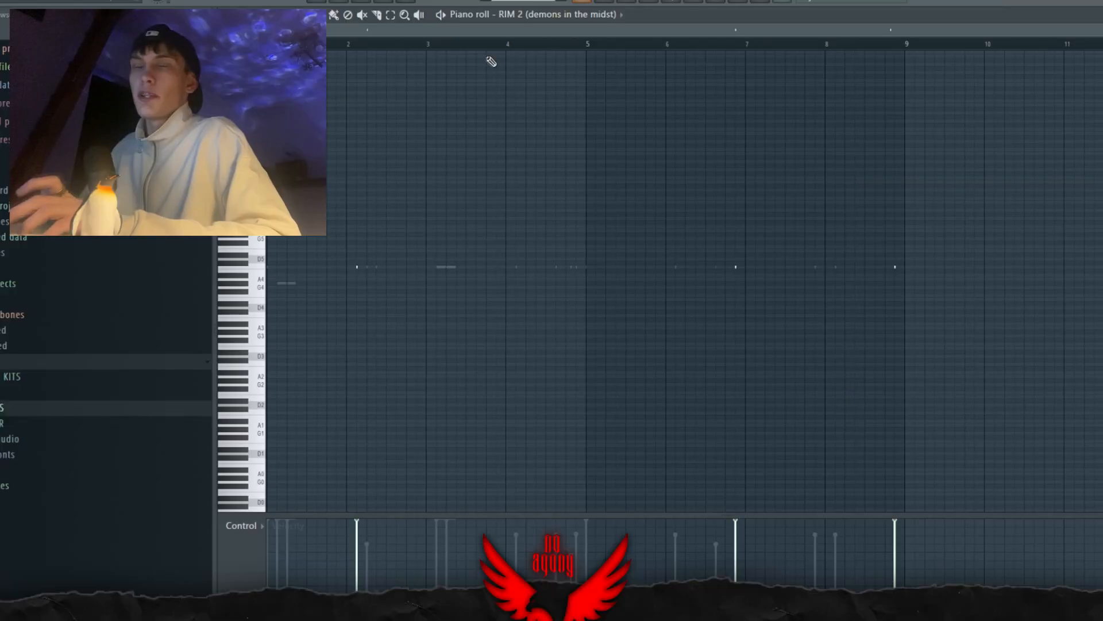
- Open the 808 #2 clip on playlist track 9 and examine the !main 808 notes in the piano roll
click(582, 1)
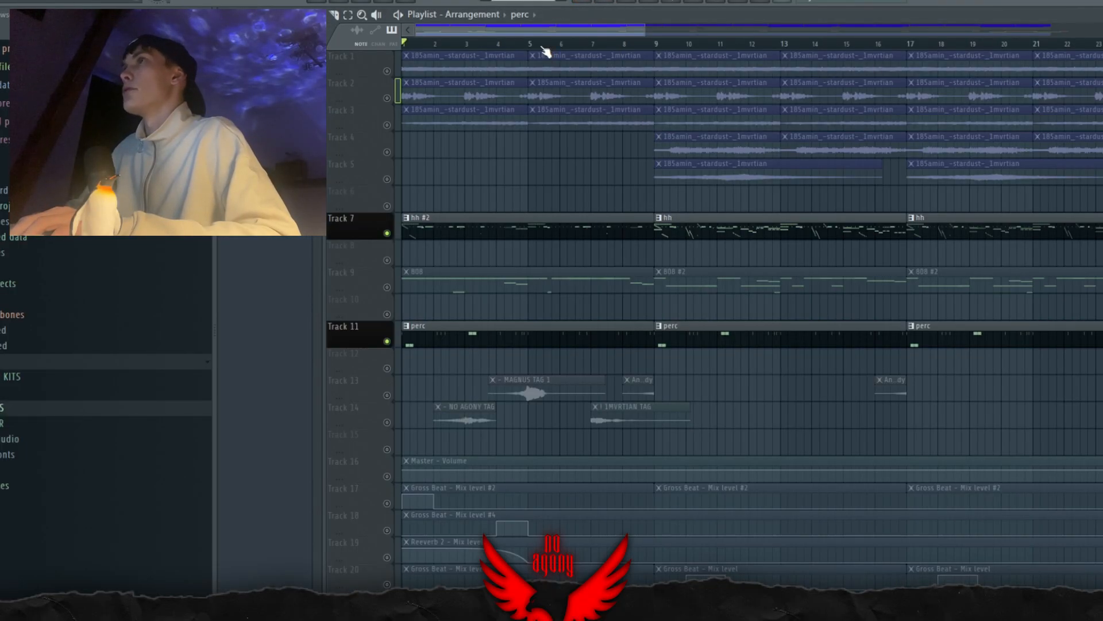
scroll(493, 28, up, 4)
drag(493, 29, 388, 48)
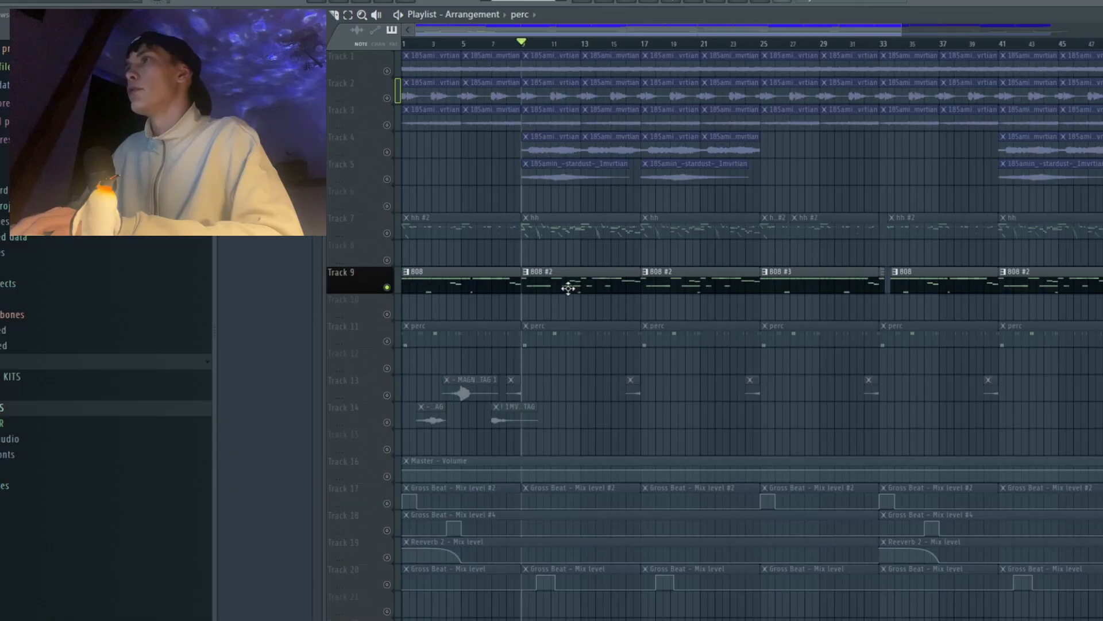
double_click(568, 289)
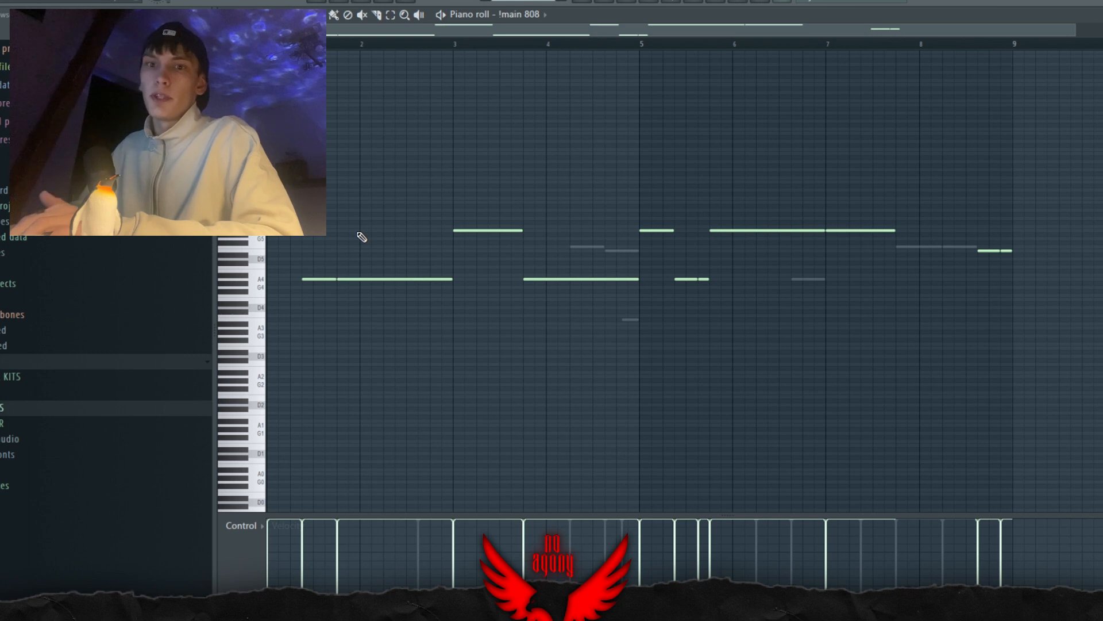
click(534, 22)
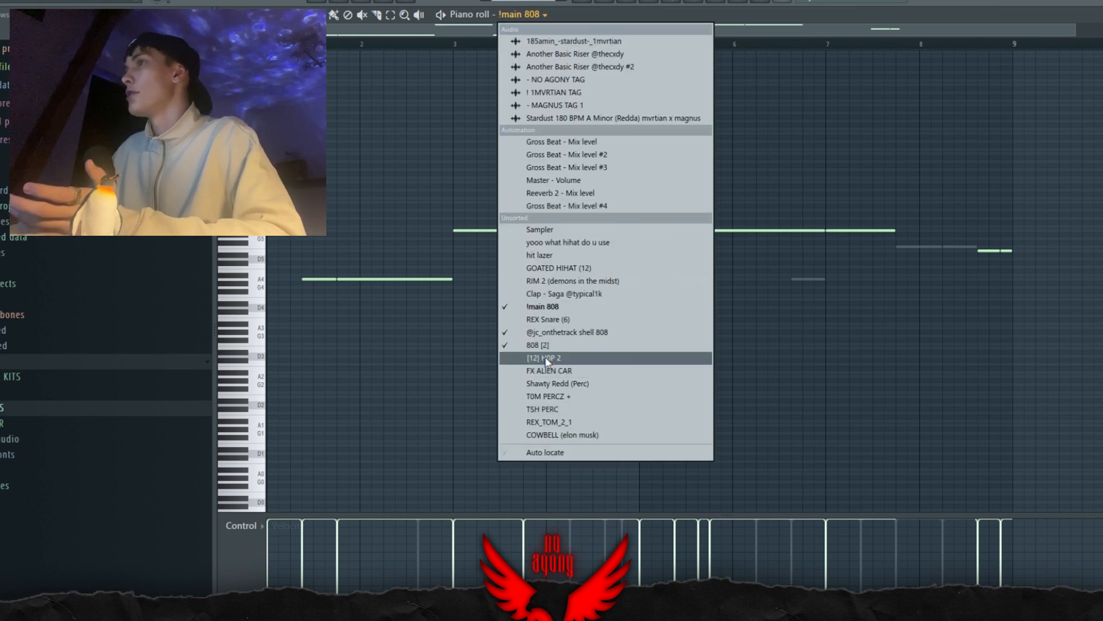
click(529, 20)
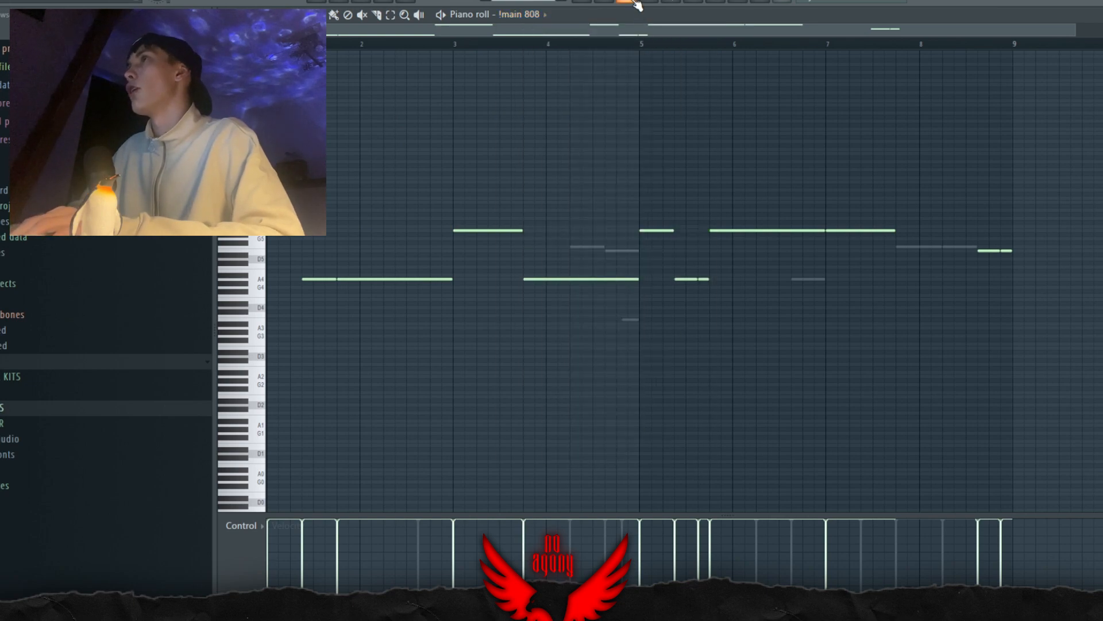
- Open the !main 808 channel's sampler settings and show the boost, EQ and clip controls of its precomputed effects
click(635, 3)
click(697, 295)
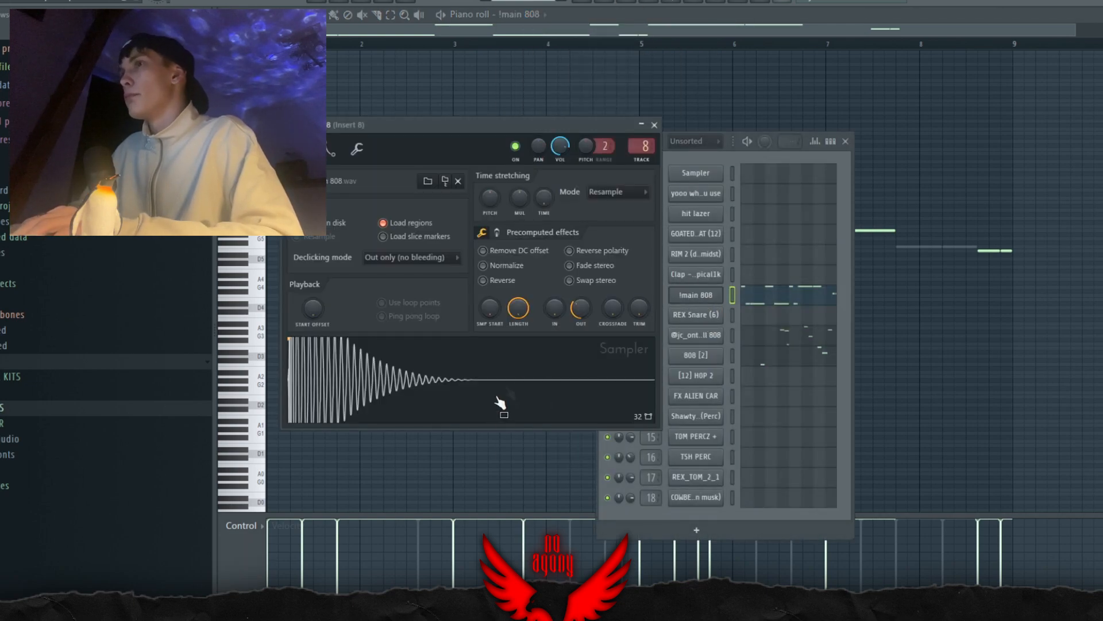
click(497, 232)
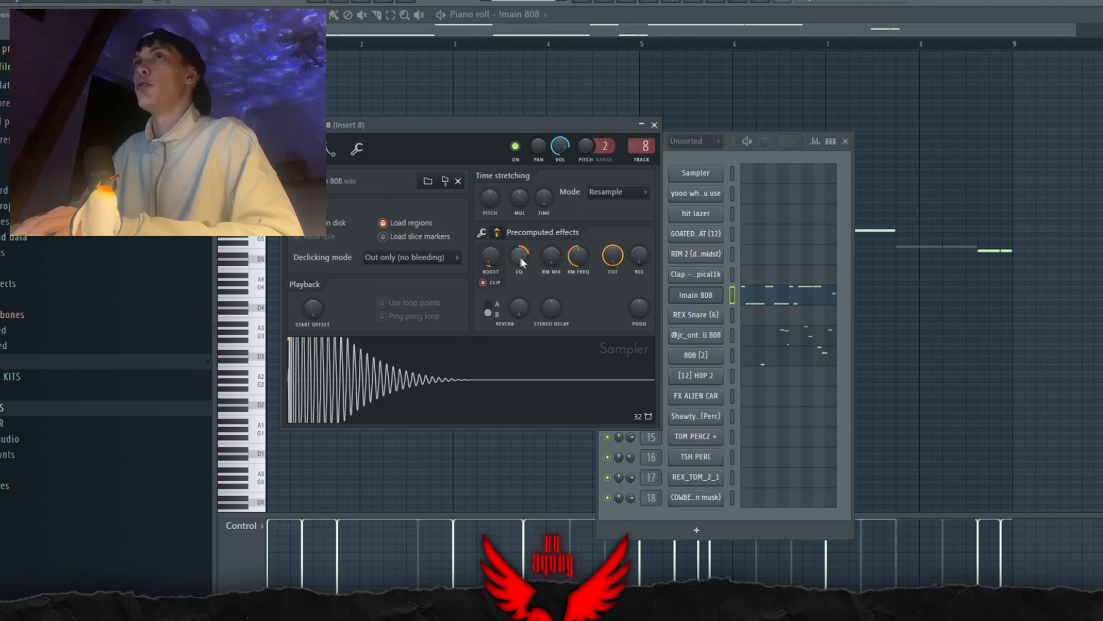
click(517, 14)
click(567, 332)
key(F9)
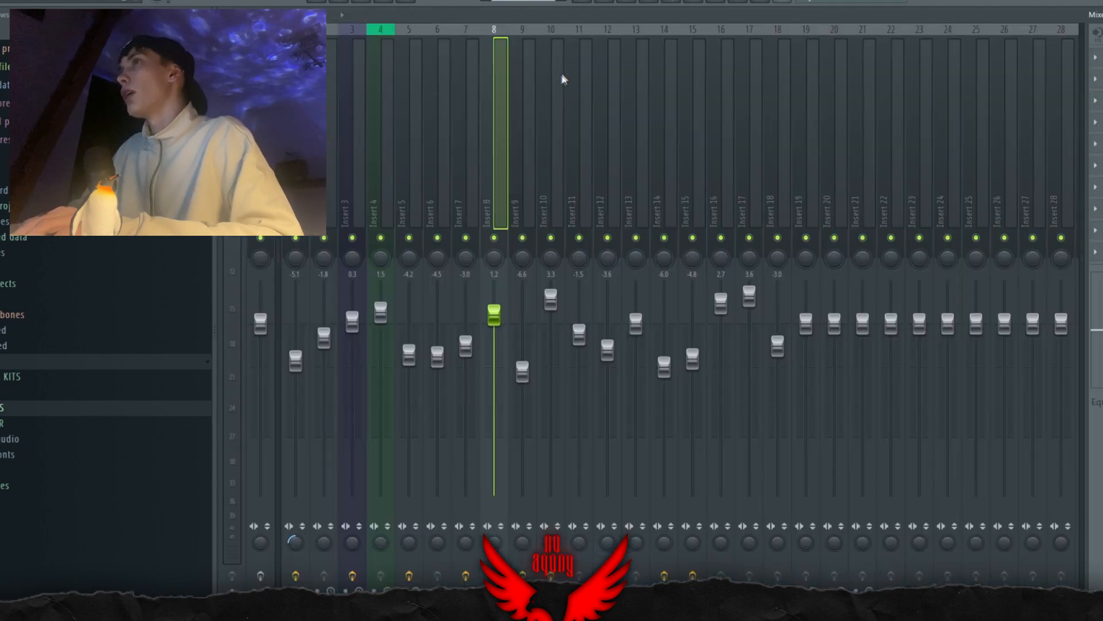
click(561, 80)
click(585, 96)
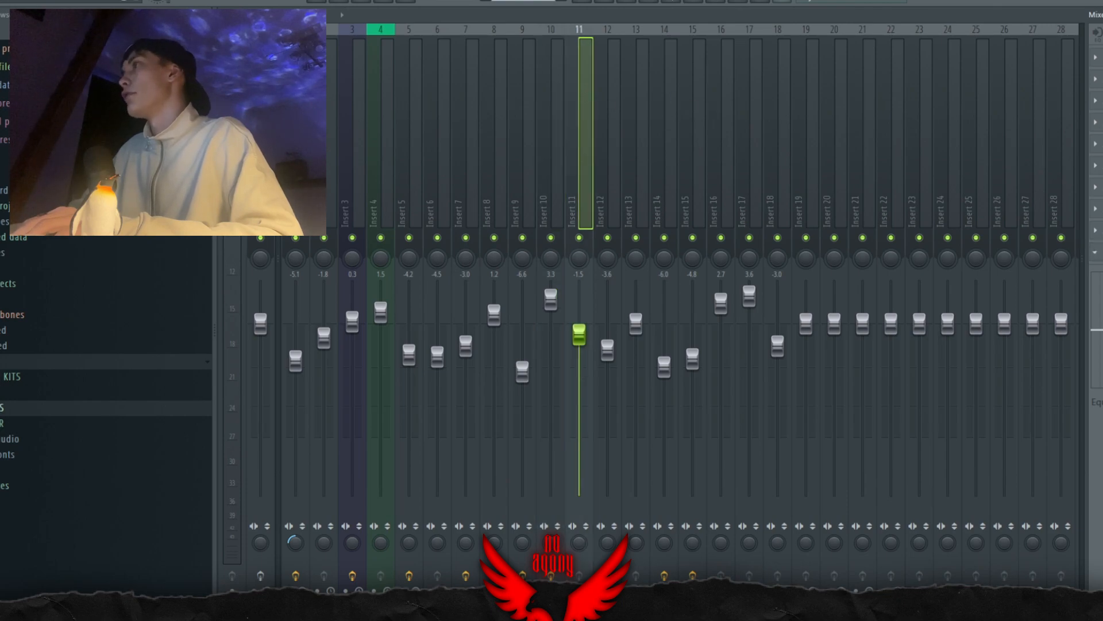
click(614, 1)
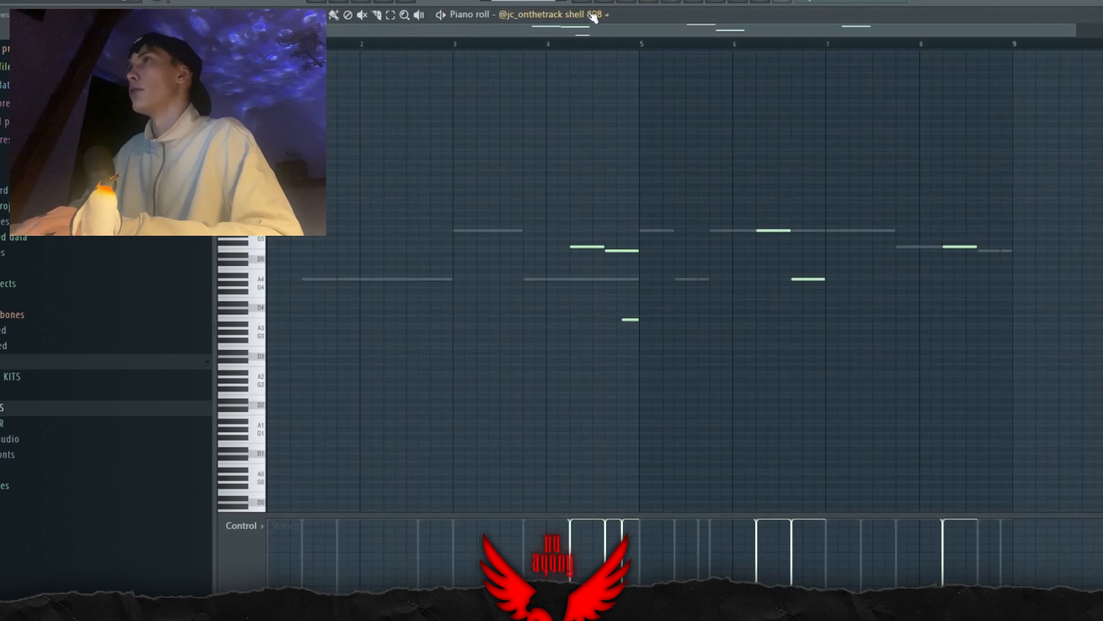
- Check mixer Inserts 8 and 9 and listen to Insert 8 on its own
click(647, 2)
click(499, 86)
click(524, 83)
click(499, 132)
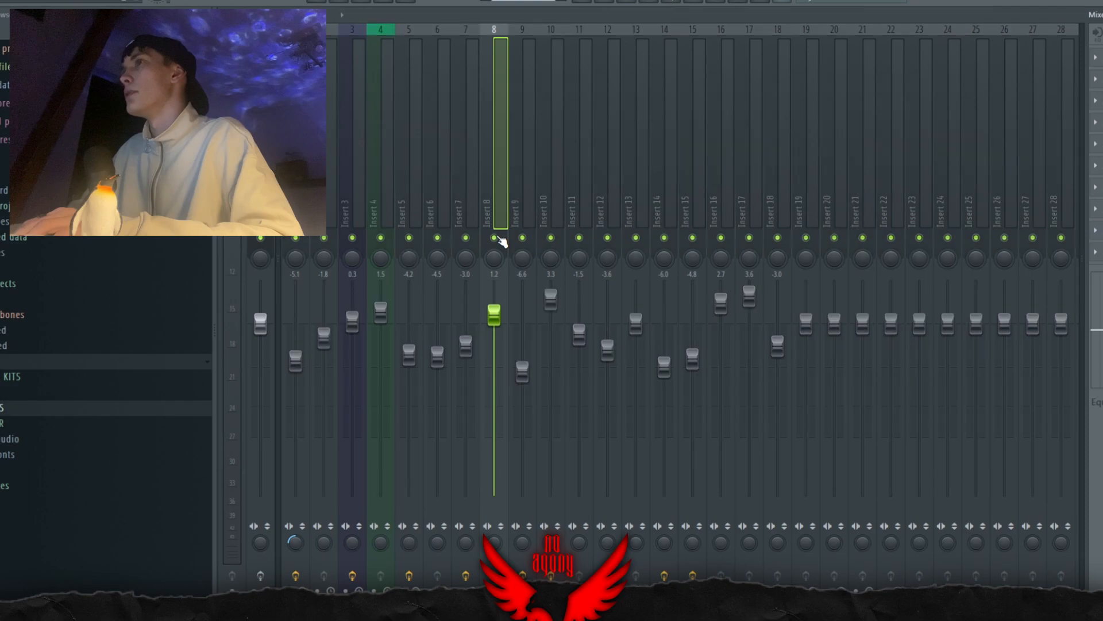
click(608, 5)
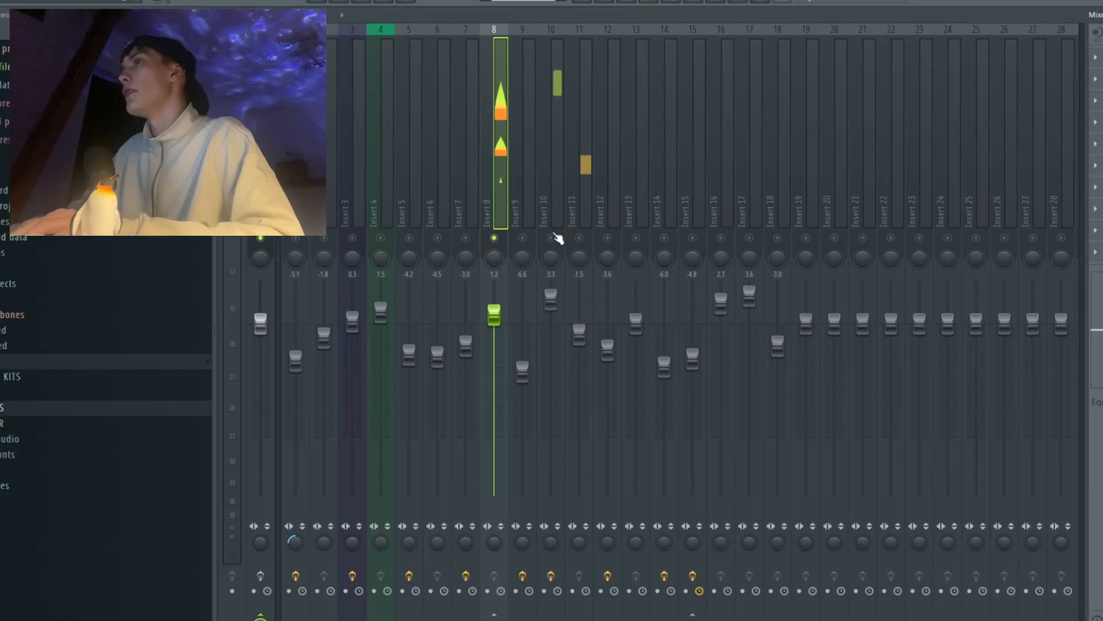
click(606, 4)
click(524, 15)
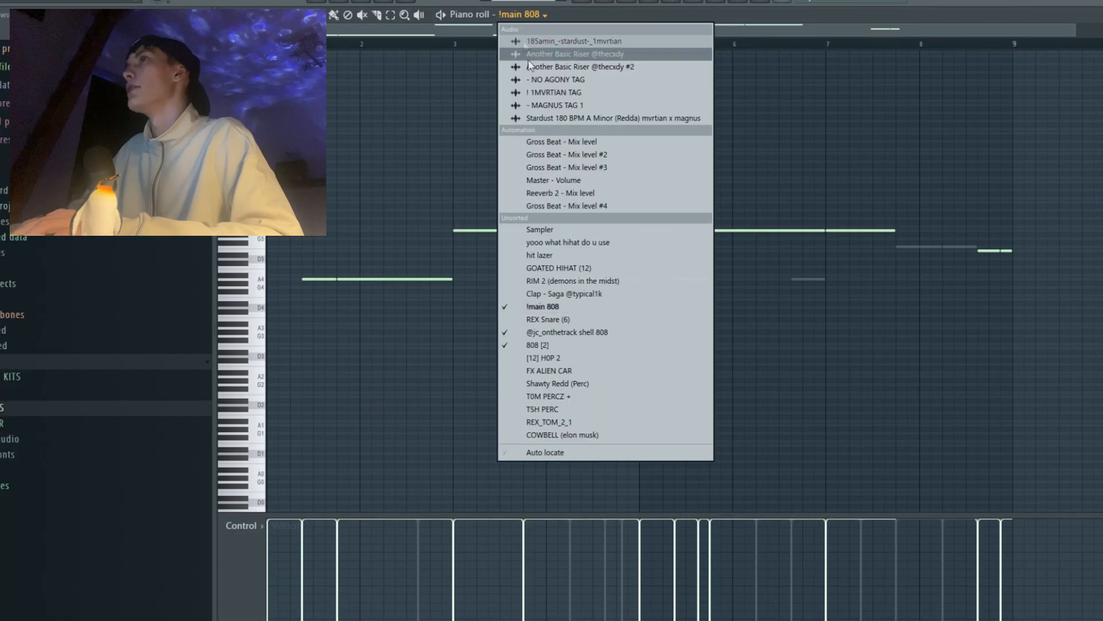
click(575, 339)
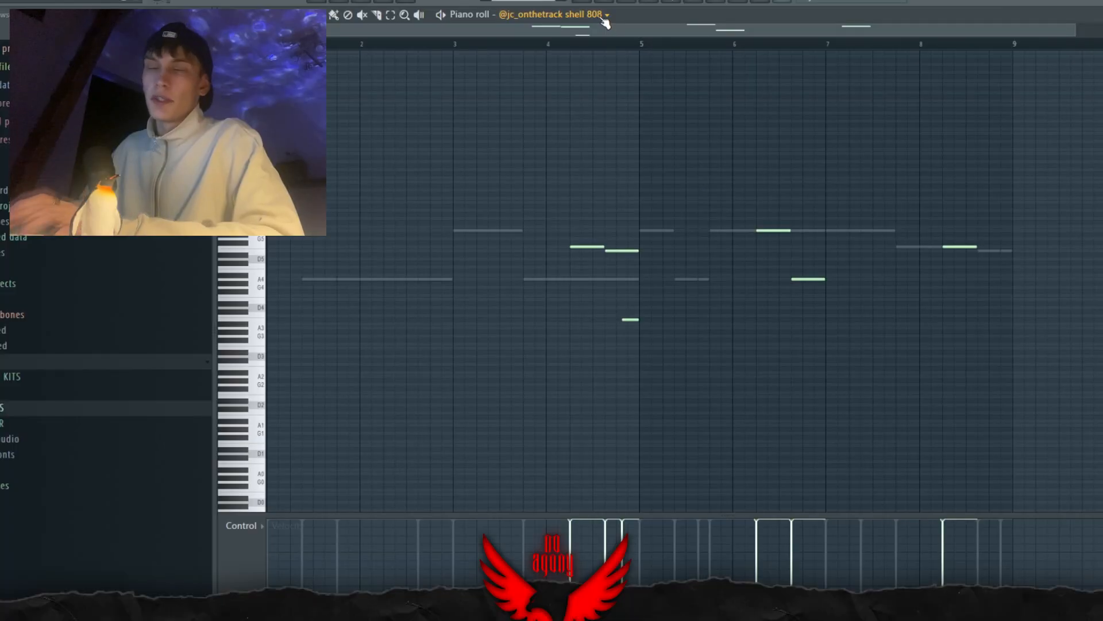
click(603, 17)
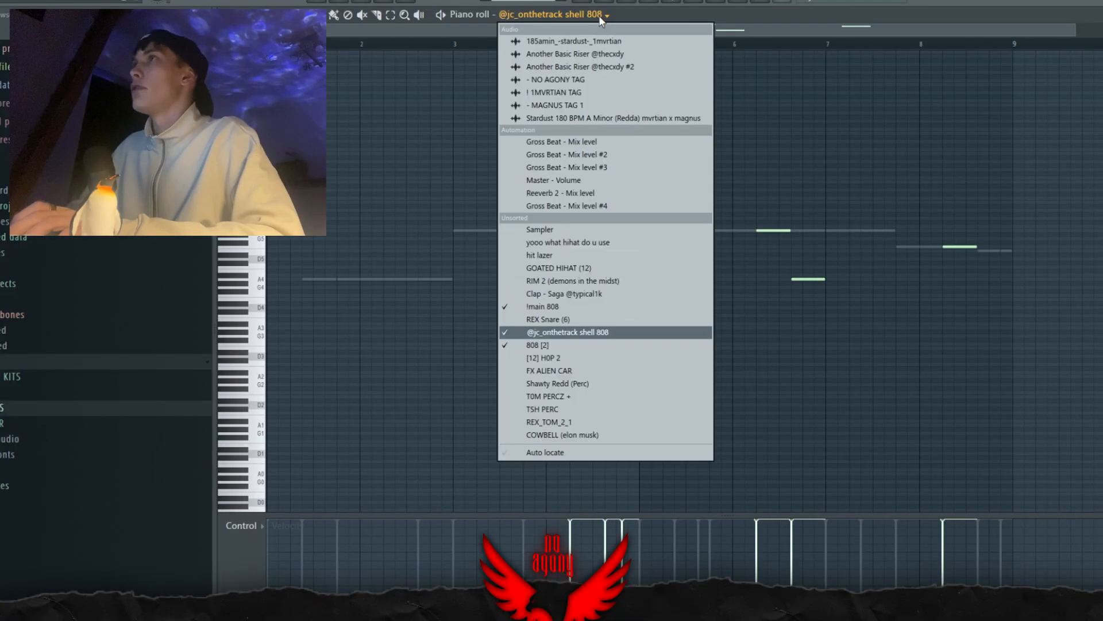
click(560, 346)
click(650, 2)
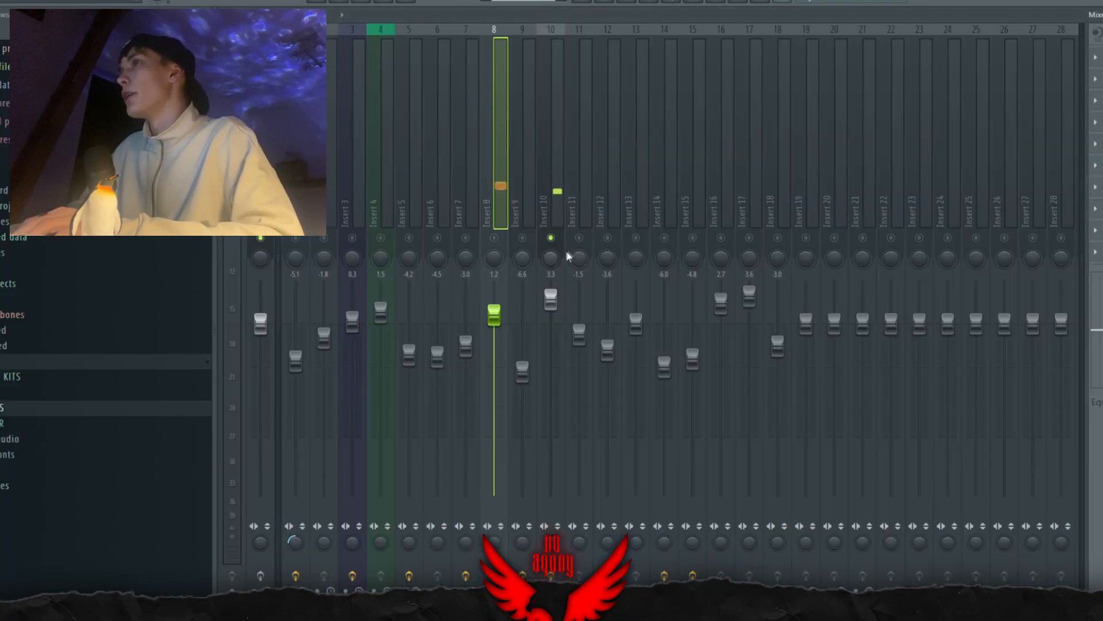
click(604, 2)
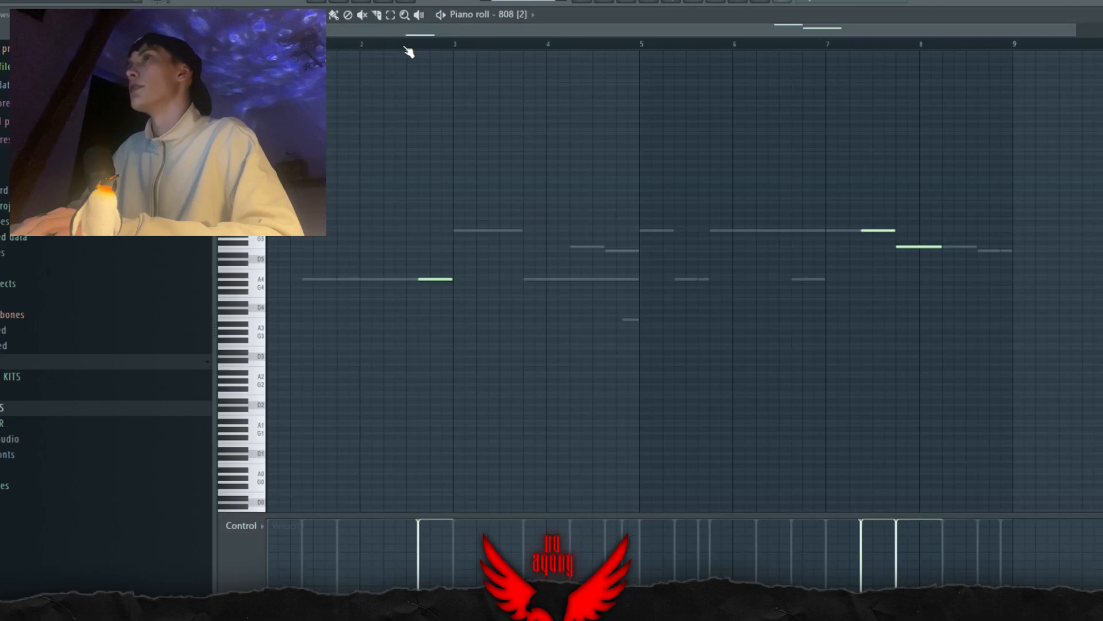
click(406, 48)
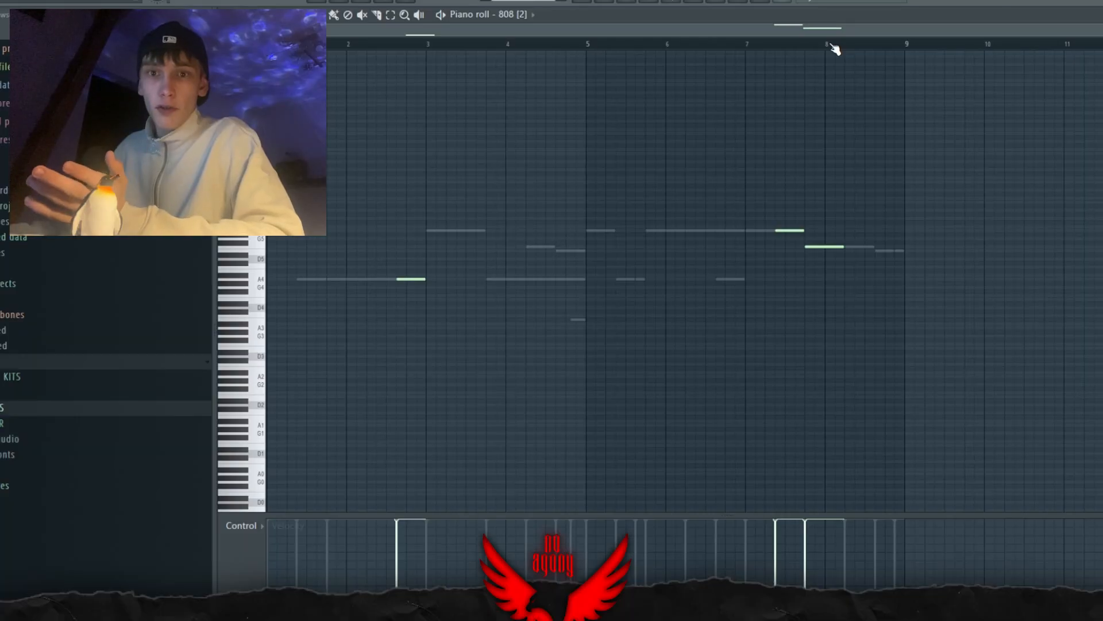
- Unsolo playlist track 9 to reactivate all tracks and look over the tag and automation tracks of the arrangement
click(581, 3)
scroll(569, 50, down, 2)
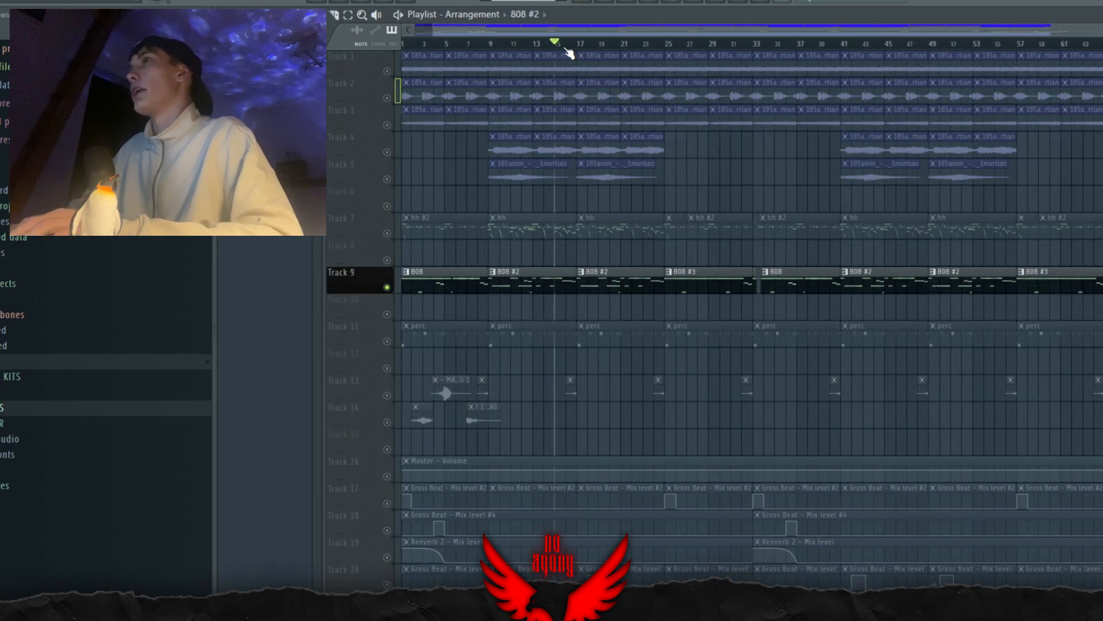
scroll(518, 33, up, 2)
drag(517, 32, 468, 35)
right_click(387, 287)
scroll(451, 379, down, 2)
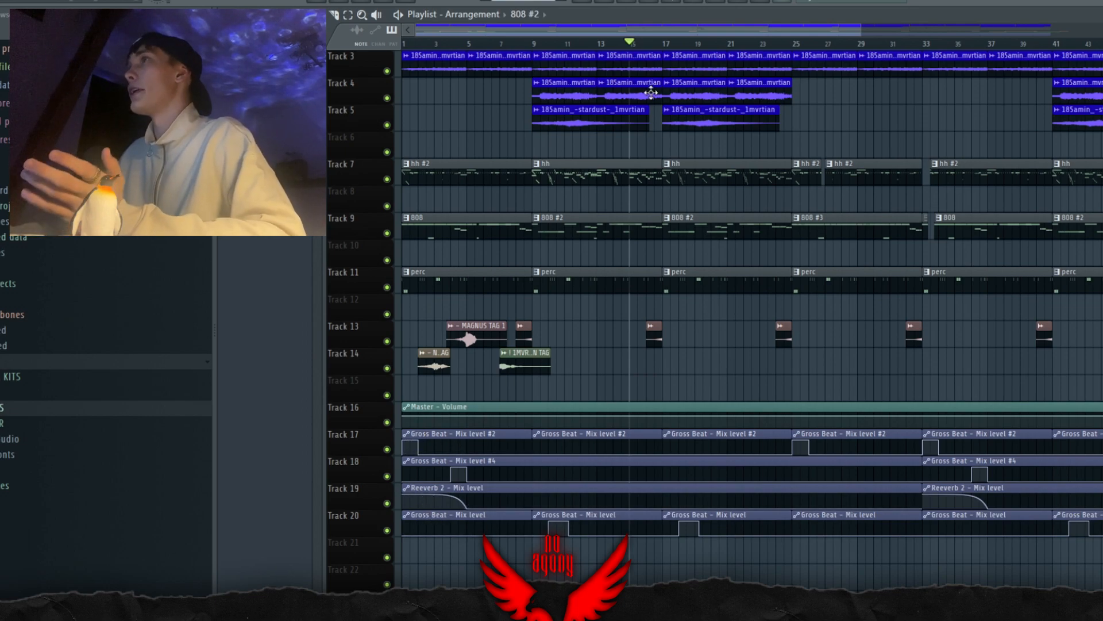
scroll(589, 50, up, 1)
drag(589, 50, 519, 58)
- Open Gross Beat on the mixer's Master track and switch it to the Turntablist preset
key(F9)
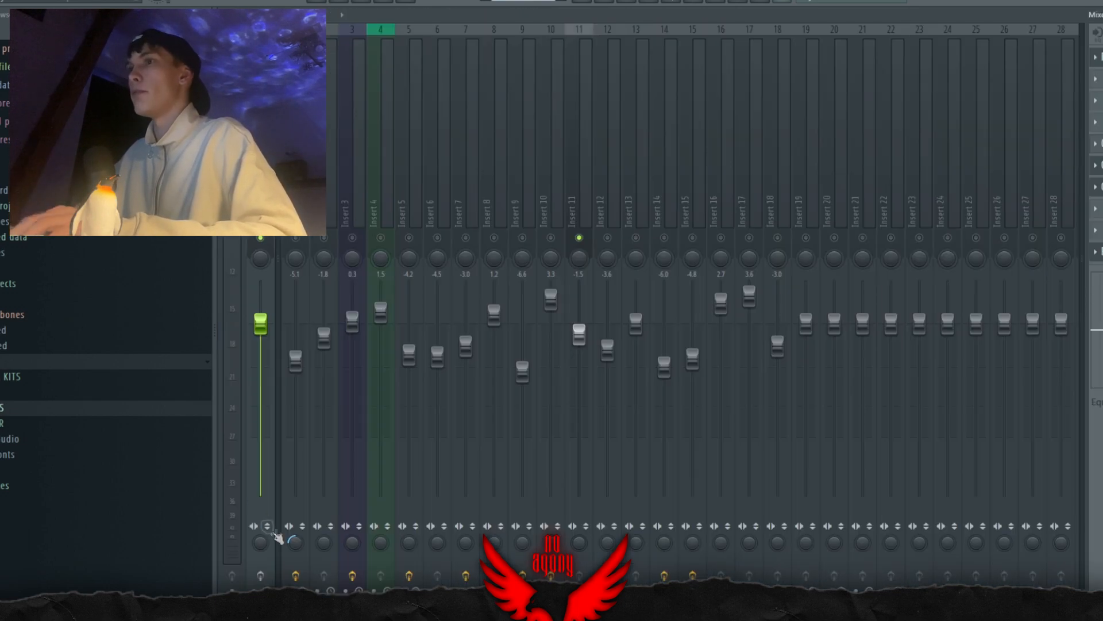
click(260, 576)
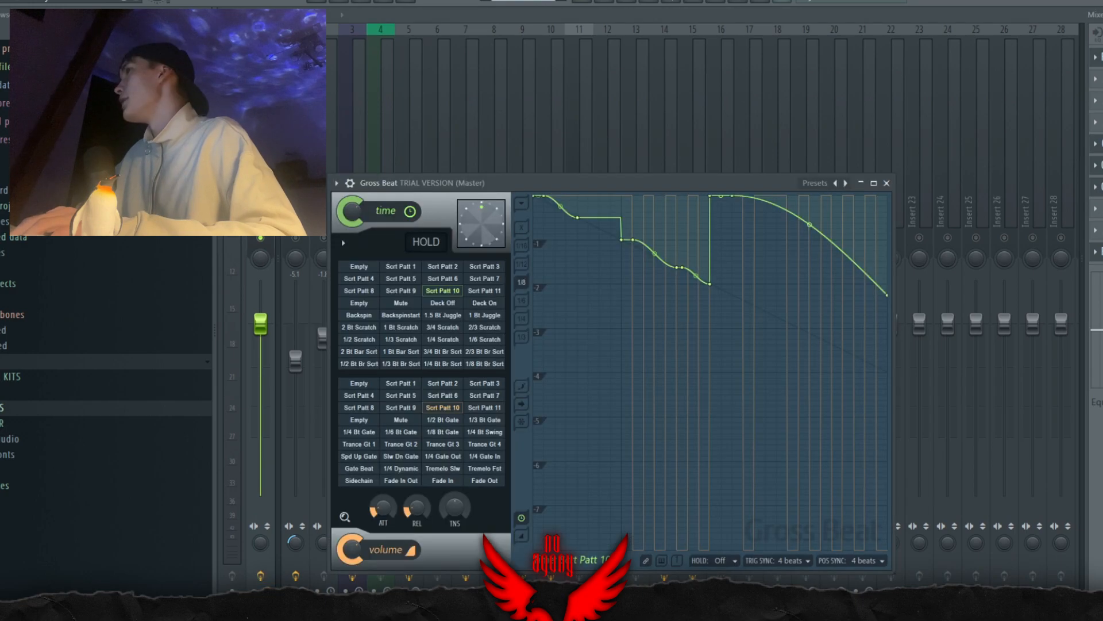
click(845, 183)
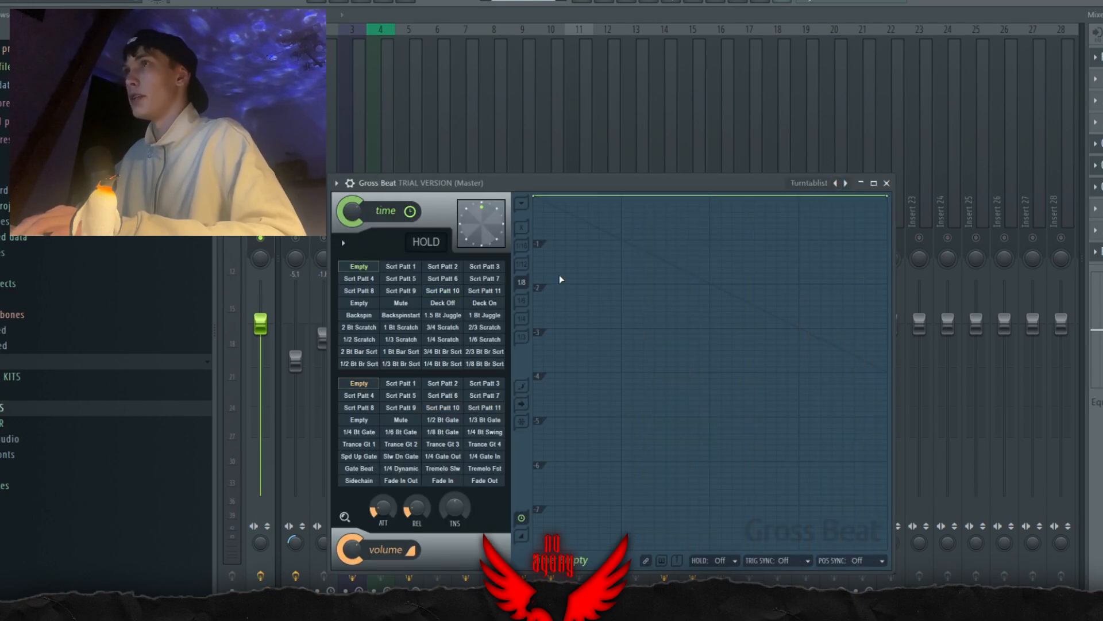
- Switch Gross Beat to Scrt Patt 5 and play the intro's automation within bars 1 to 5 of the playlist
click(442, 291)
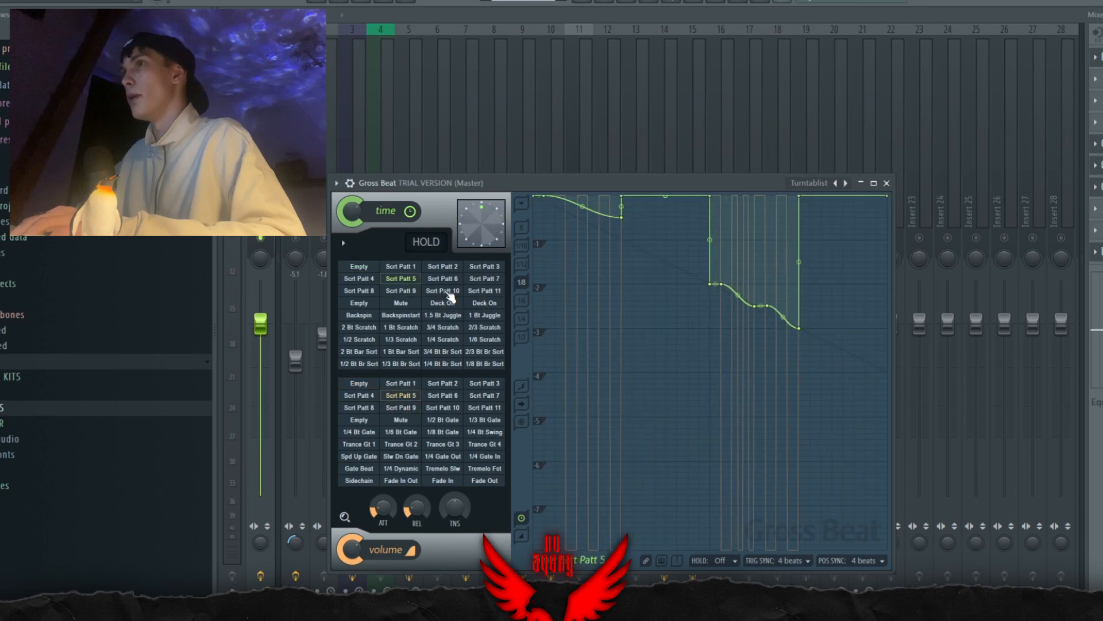
key(F5)
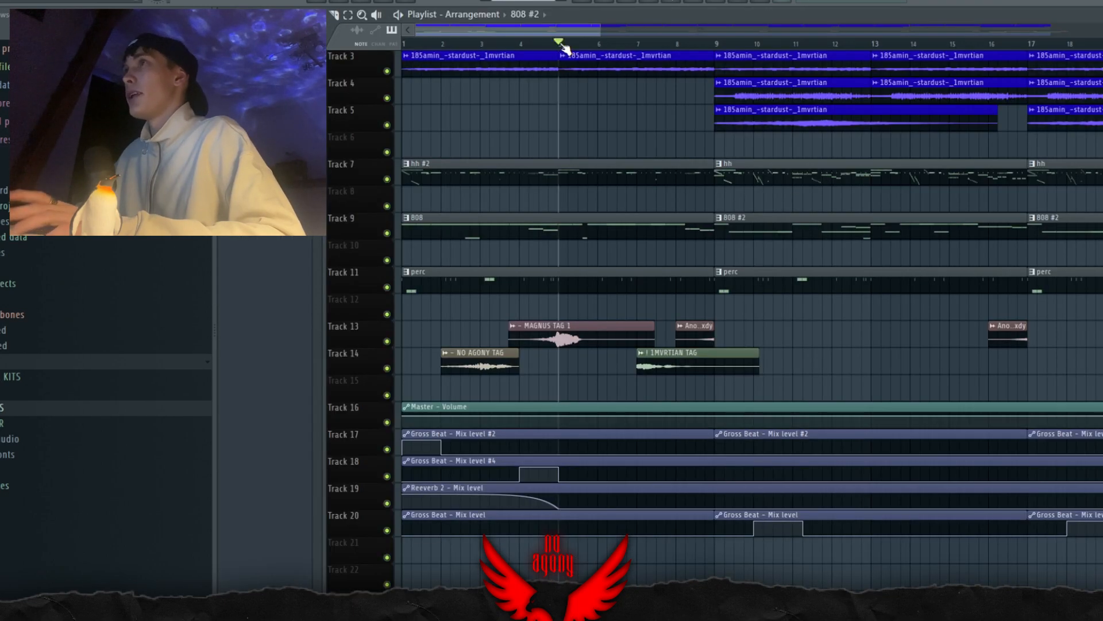
drag(560, 46, 416, 45)
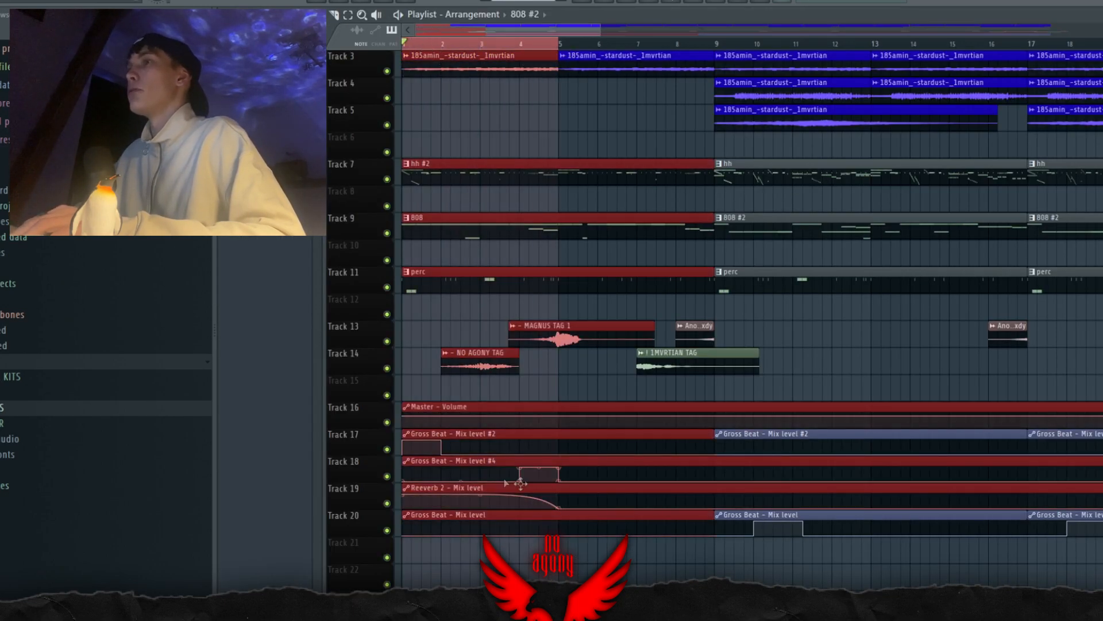
key(space)
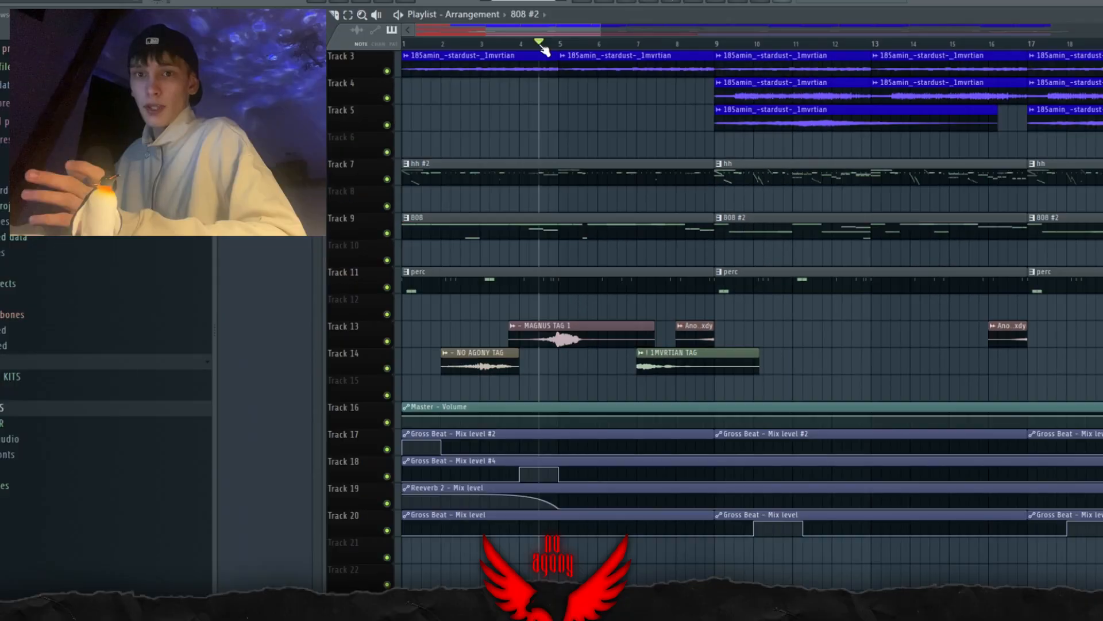
- Play the arrangement from bar 10, where the Gross Beat - Mix level automation on Track 20 rises
scroll(639, 47, down, 2)
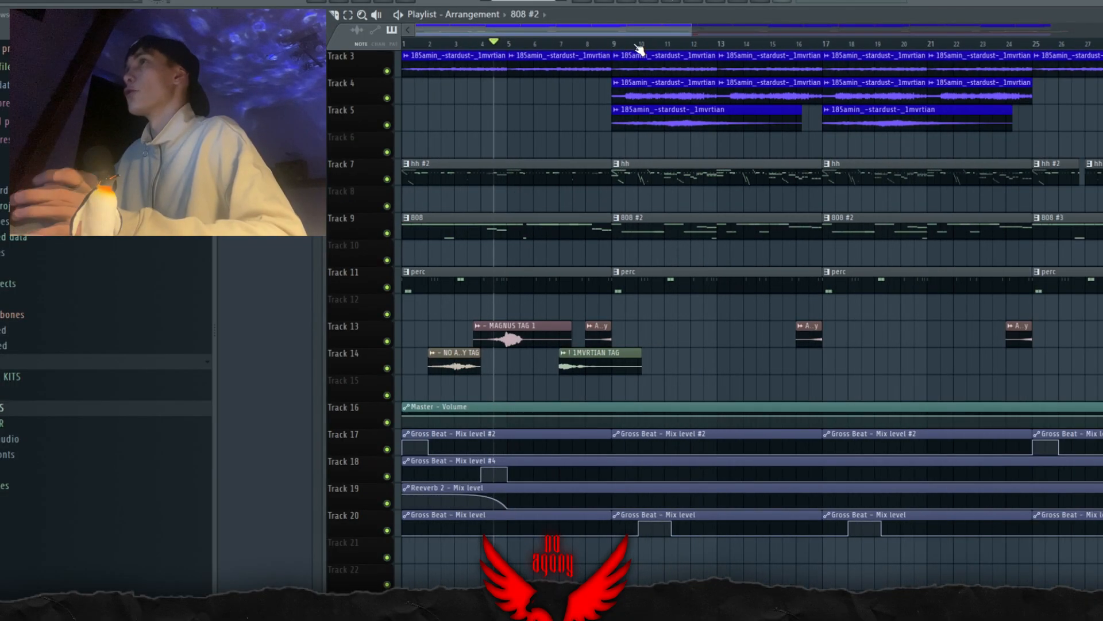
scroll(608, 48, up, 4)
drag(557, 31, 579, 32)
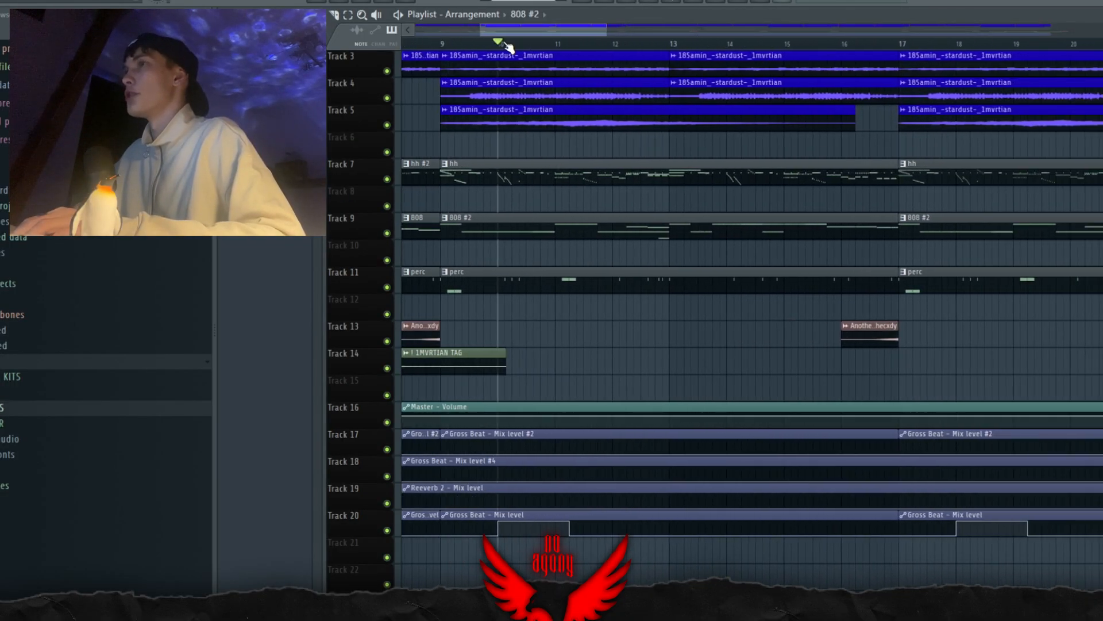
key(space)
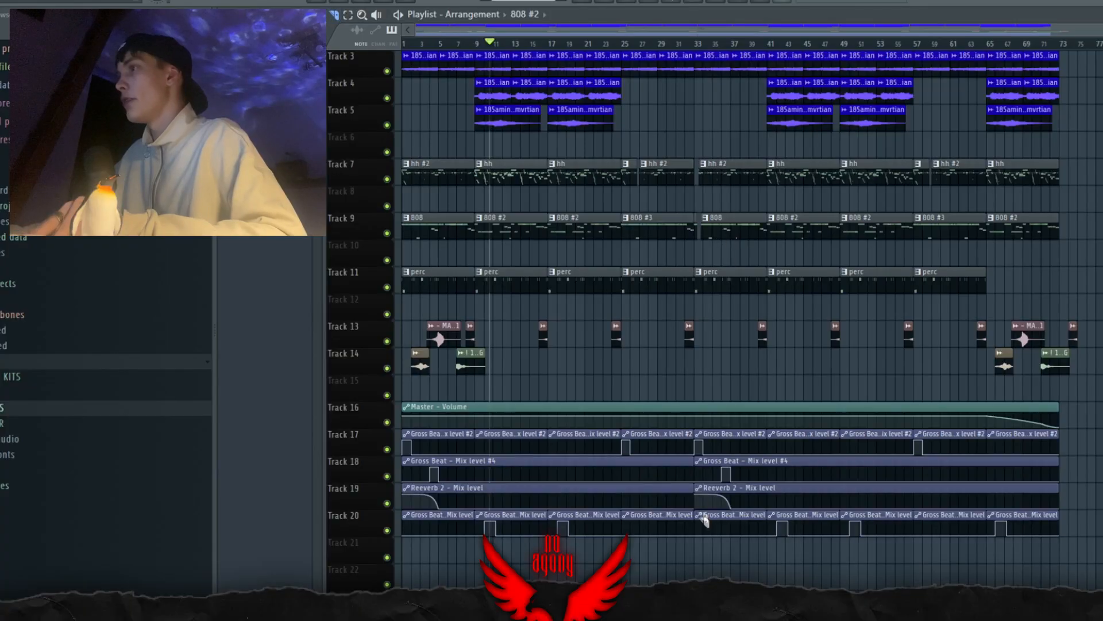
- Split the Master - Volume automation clip on Track 16 at bar 33 and play the closing fade-out from bar 65
drag(703, 520, 705, 35)
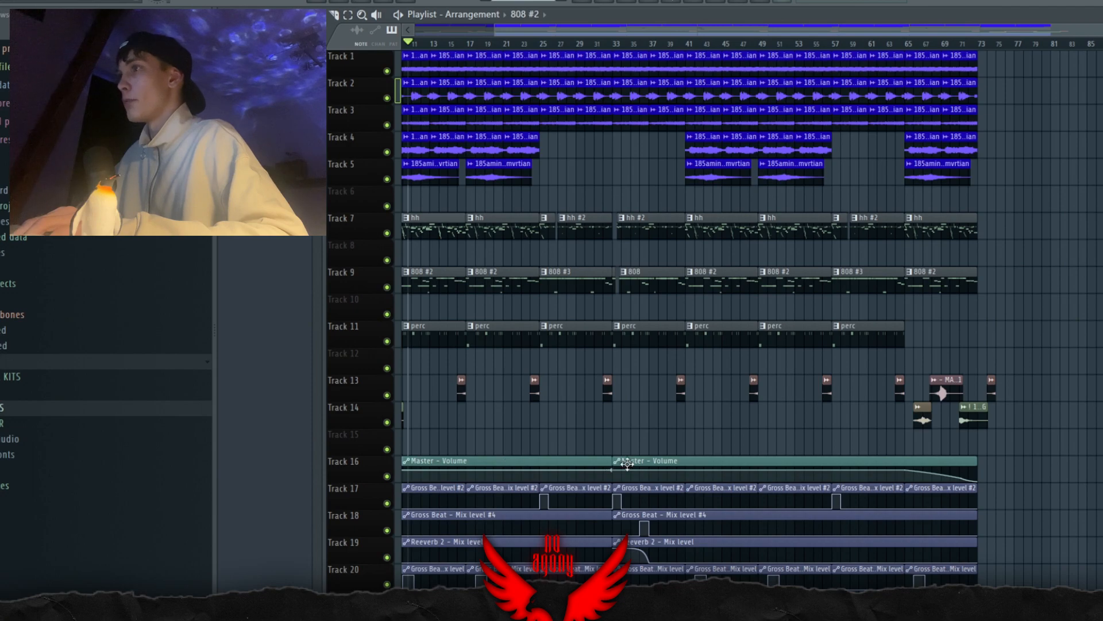
scroll(788, 75, up, 2)
scroll(745, 64, right, 3)
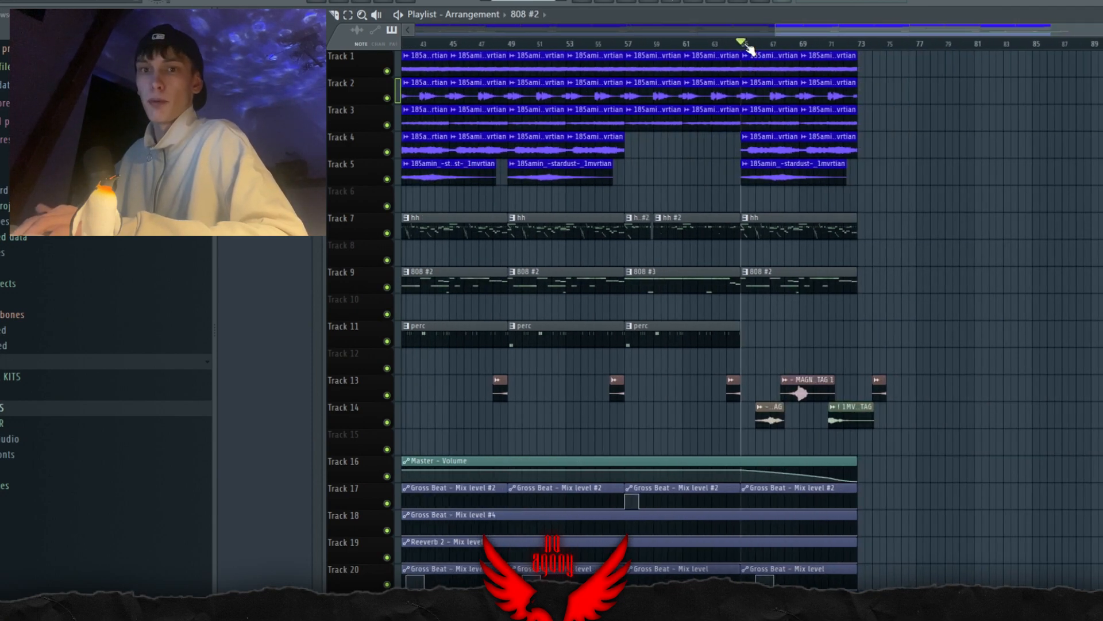
click(735, 44)
scroll(858, 48, up, 2)
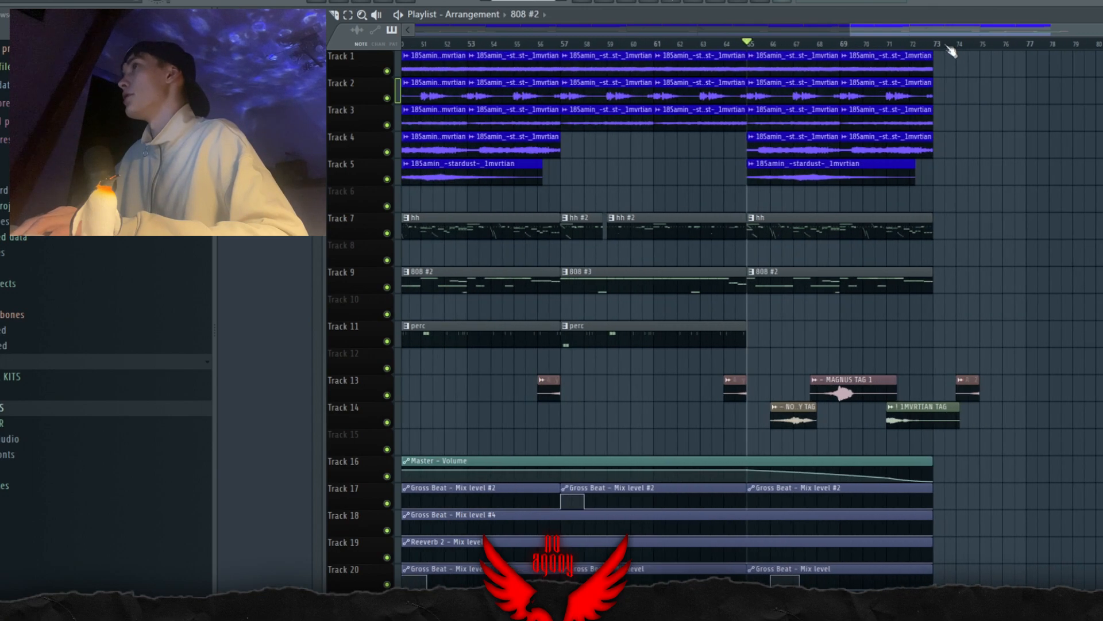
scroll(961, 34, right, 1)
key(space)
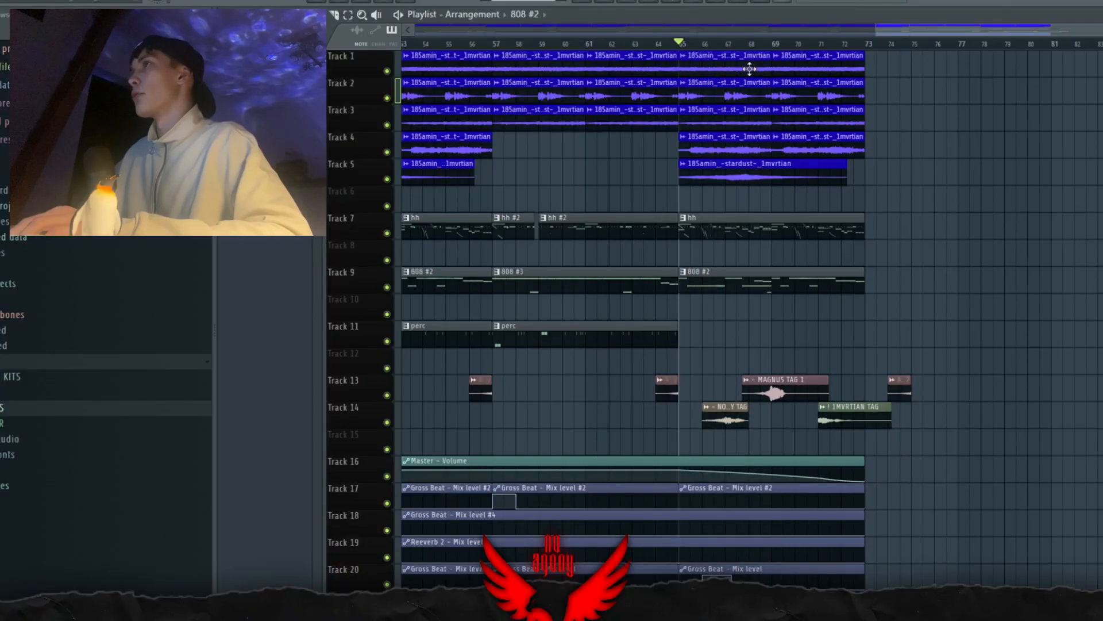
- Return the playhead to bar 1 and check the first effect slot on the mixer's Master track
scroll(750, 47, down, 5)
click(405, 43)
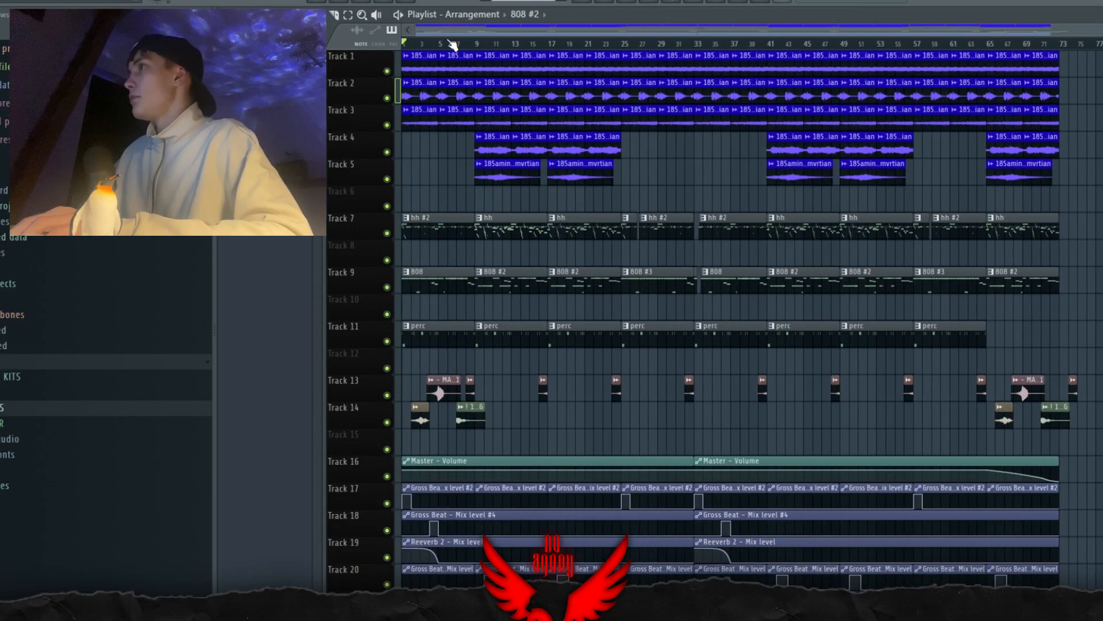
click(647, 4)
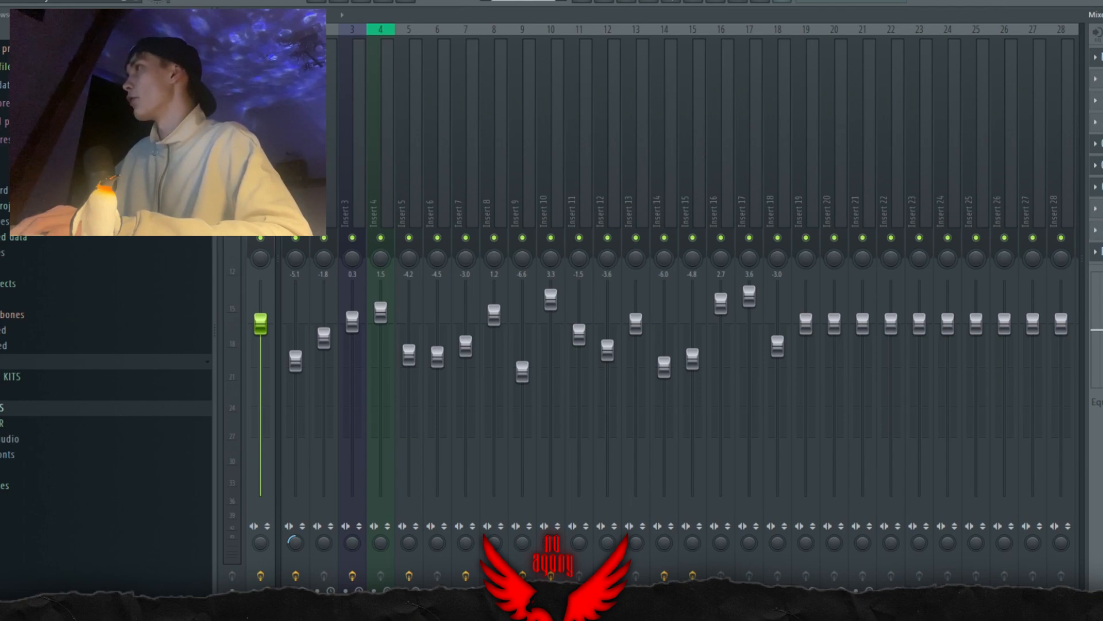
click(1101, 57)
drag(311, 82, 427, 118)
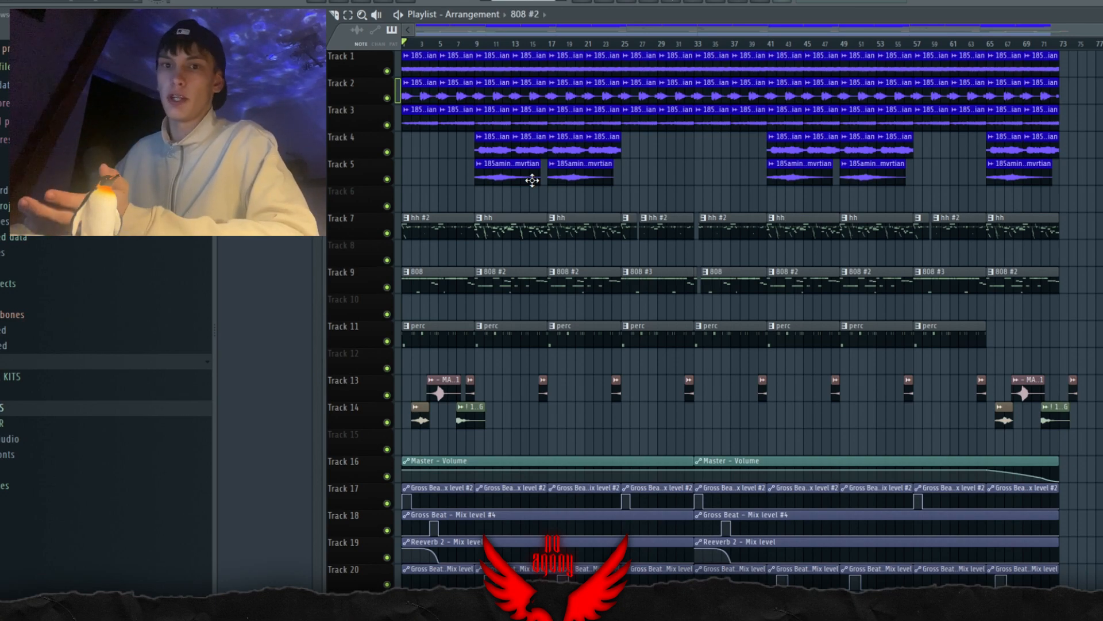
scroll(423, 33, up, 3)
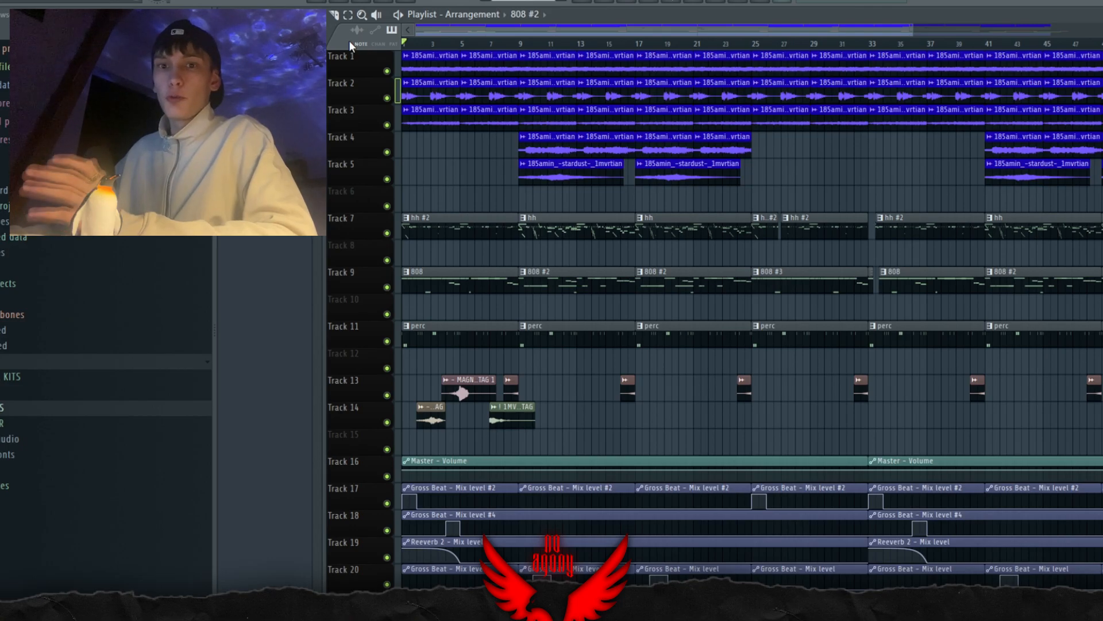